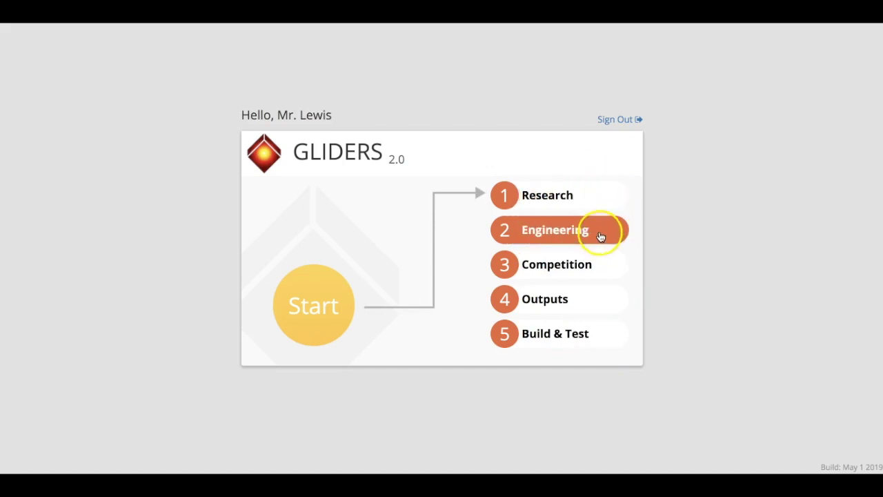
Open the Engineering workspace and hide the fuselage, wing and horizontal stabilizer of the Cloud Strike glider
click(601, 236)
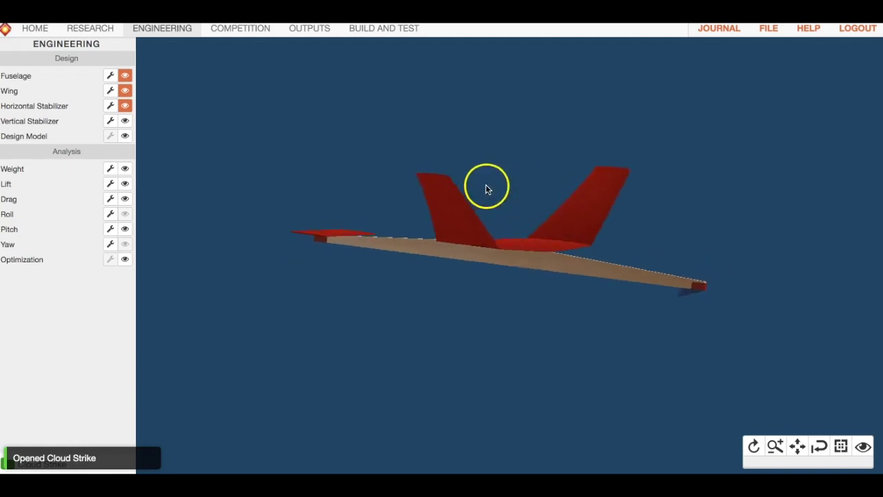
click(125, 75)
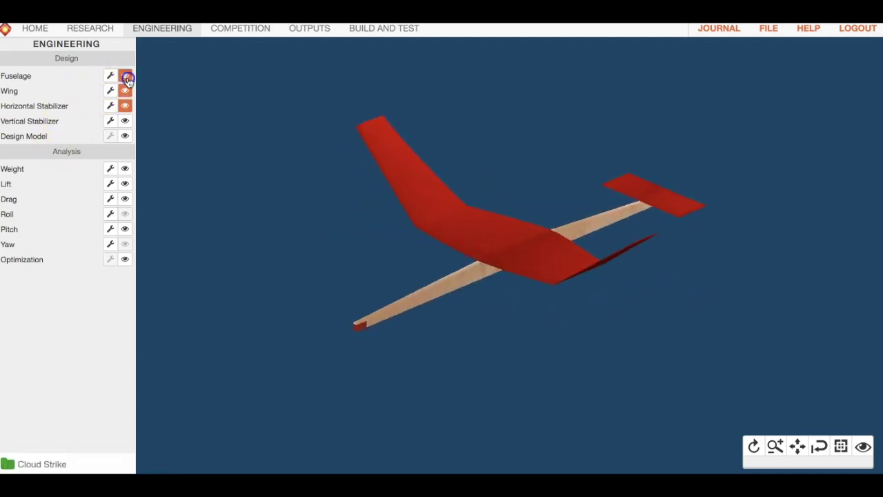
click(125, 91)
click(124, 107)
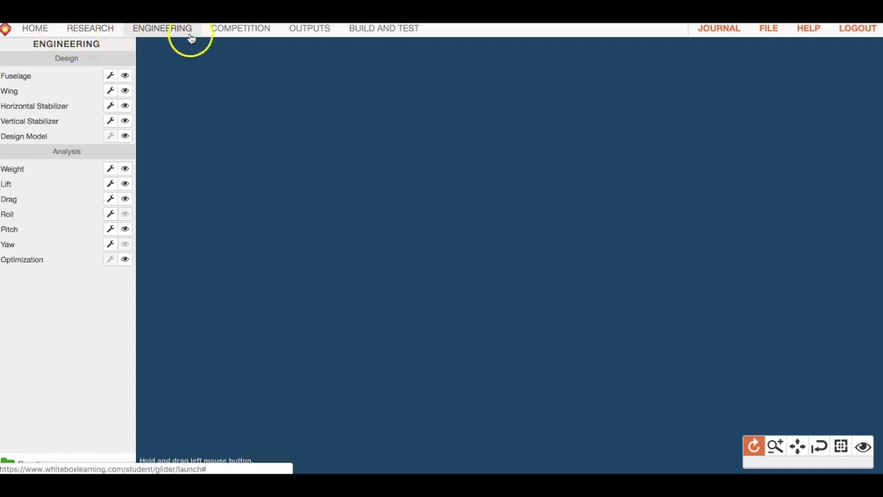
Show only the fuselage of the Practice design in the Engineering workspace
click(107, 32)
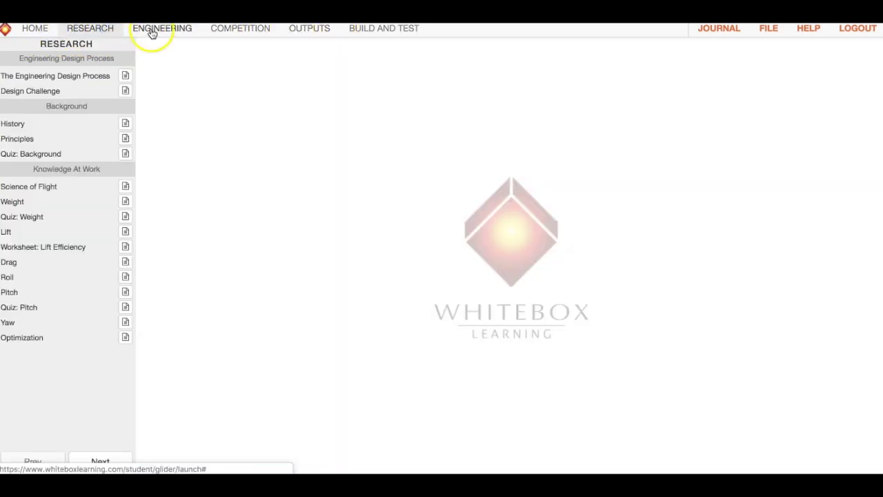
click(152, 32)
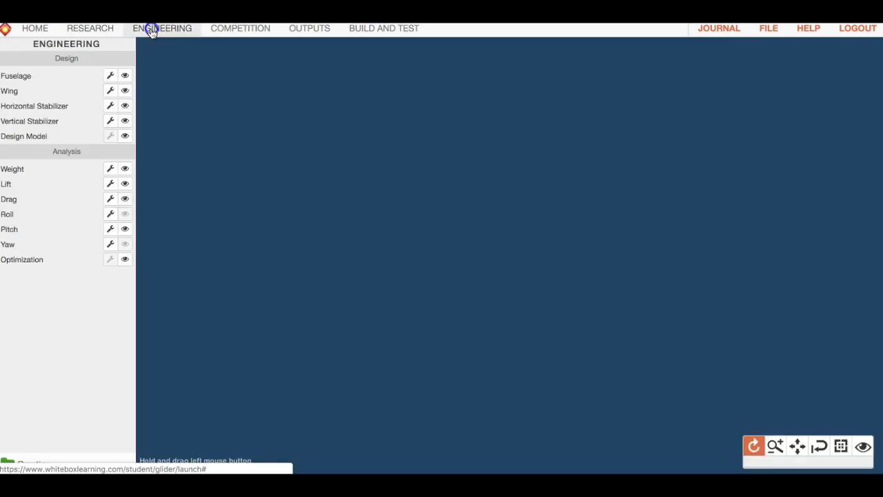
click(126, 90)
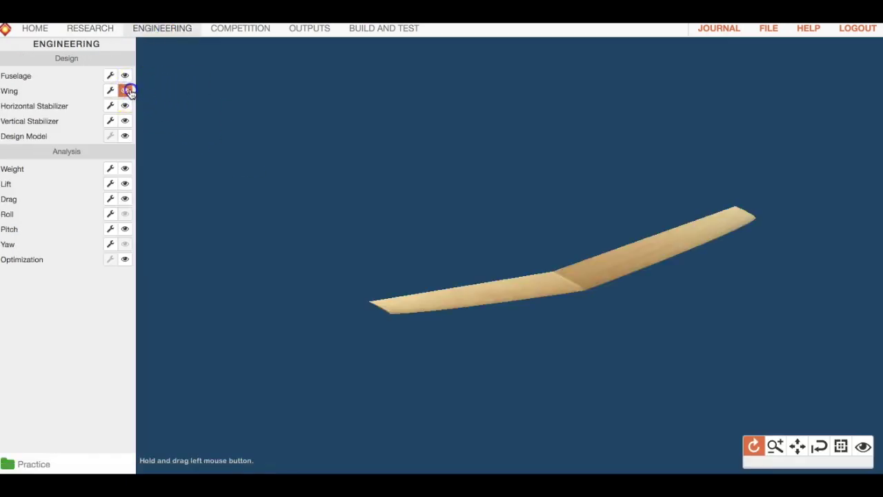
click(125, 76)
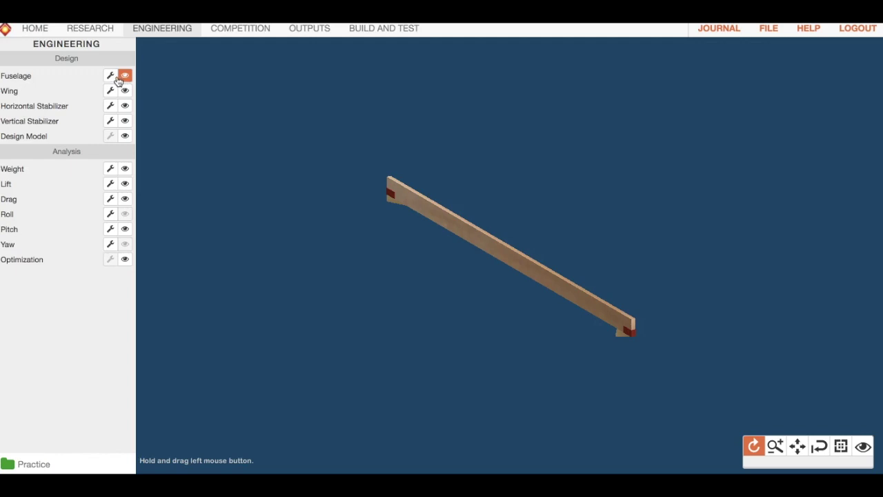
click(124, 76)
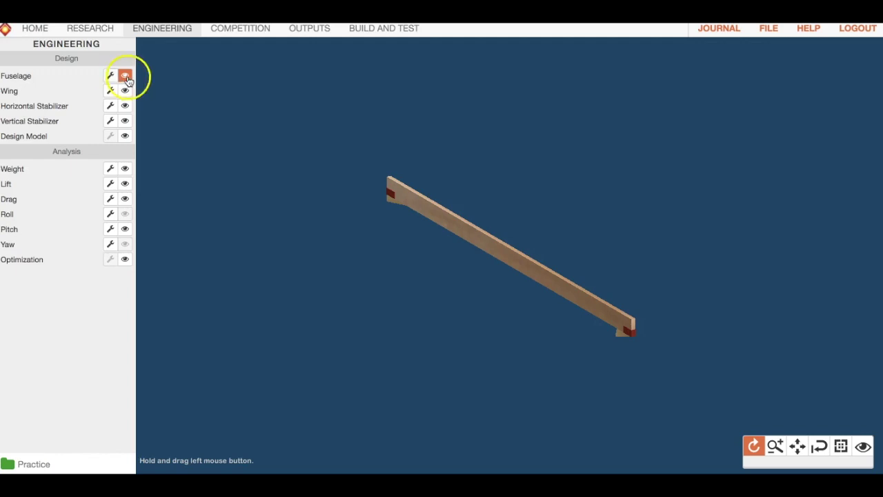
Open the Science of Flight research page and read through it, from Newton's laws to stability and control
click(116, 30)
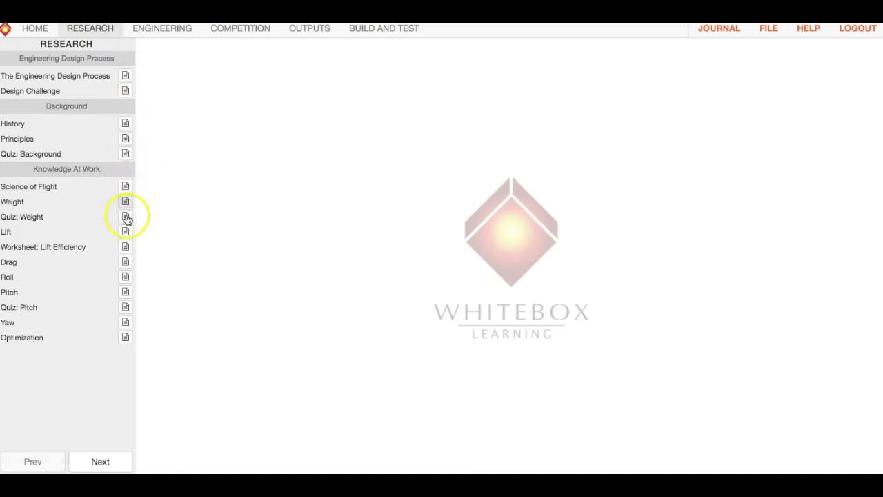
click(126, 185)
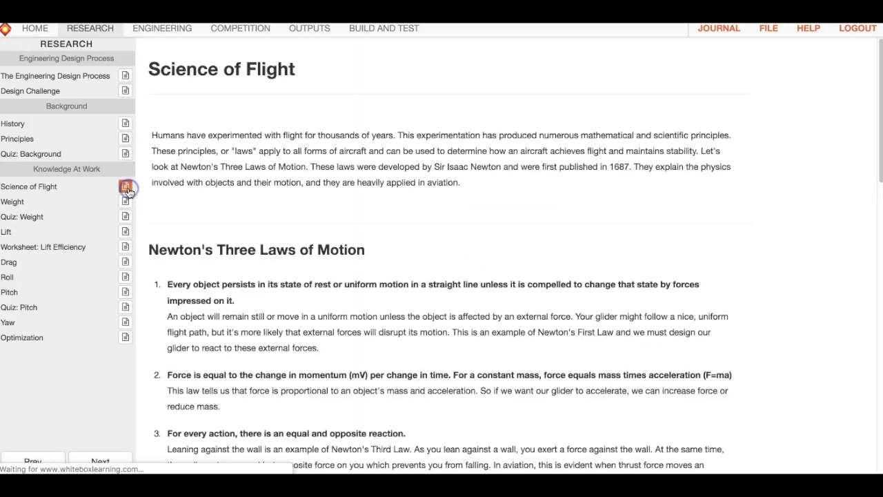
scroll(374, 220, down, 10)
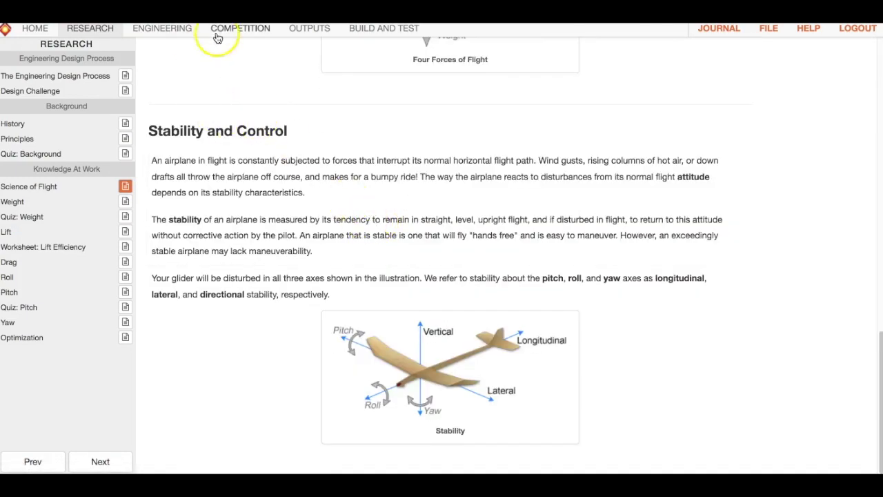
scroll(172, 34, up, 10)
scroll(177, 52, up, 2)
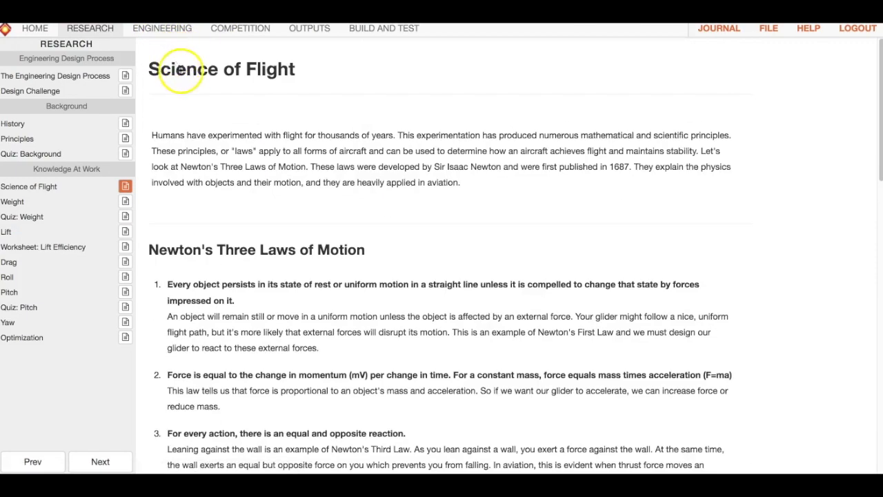
scroll(200, 104, down, 10)
scroll(219, 131, up, 10)
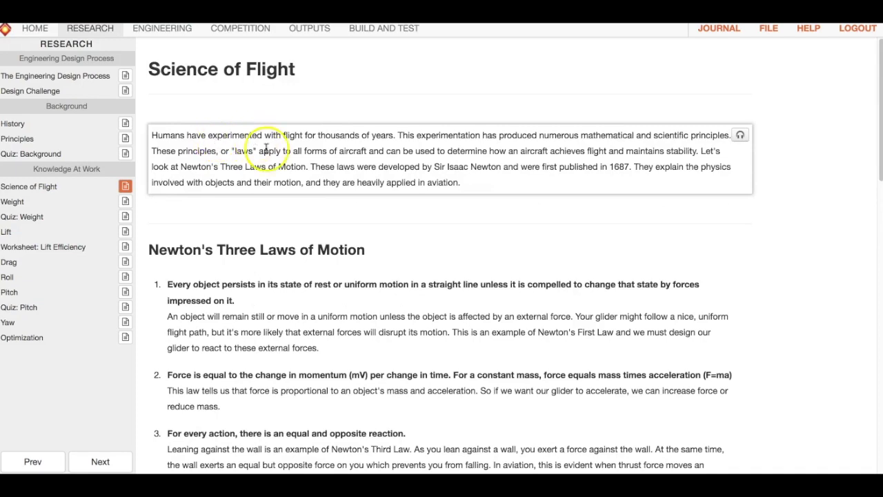
scroll(276, 128, down, 6)
scroll(285, 136, down, 8)
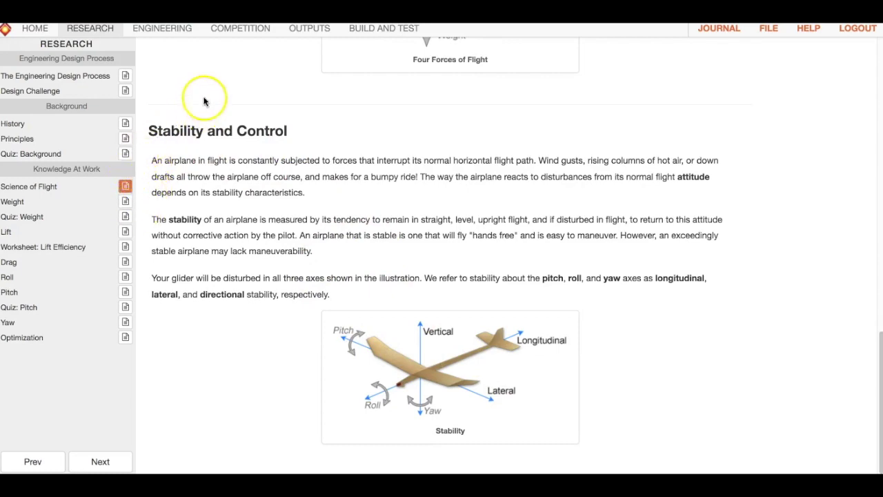
scroll(200, 76, up, 15)
In the Competition section, assign the group's Out of Spec designs hb1 as Contender 1 and RS27 as Contender 2
click(170, 30)
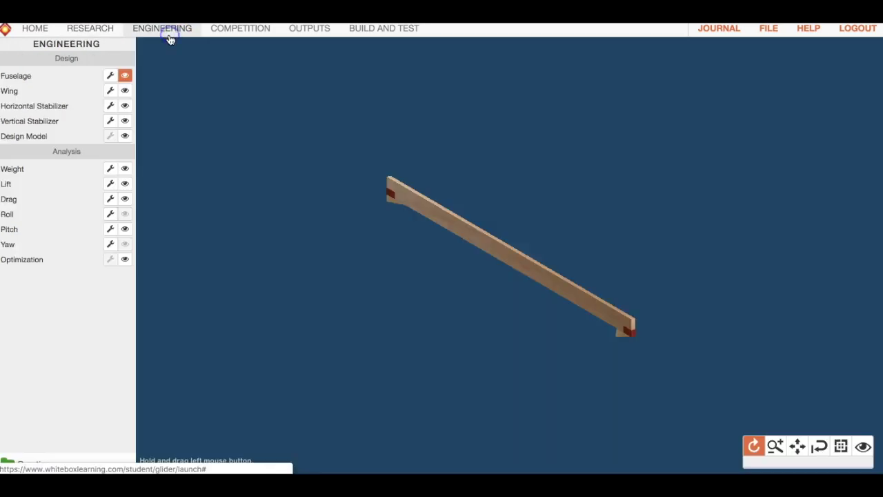
click(214, 36)
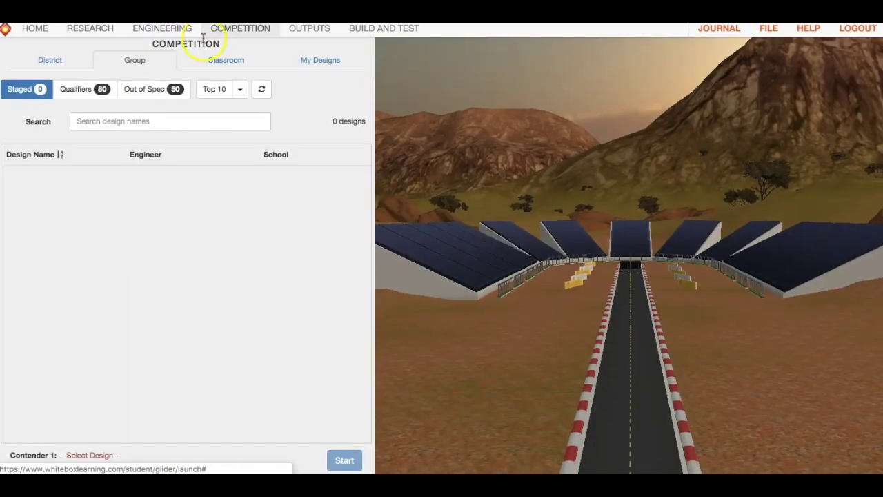
click(144, 95)
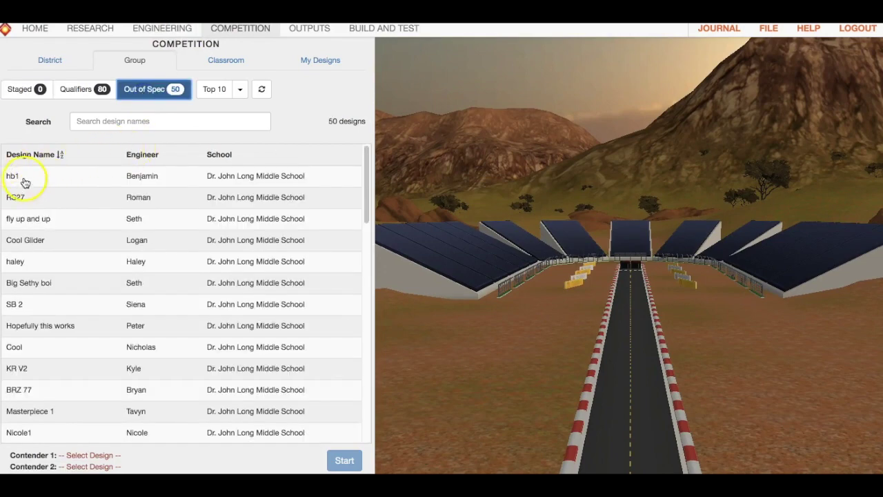
click(14, 176)
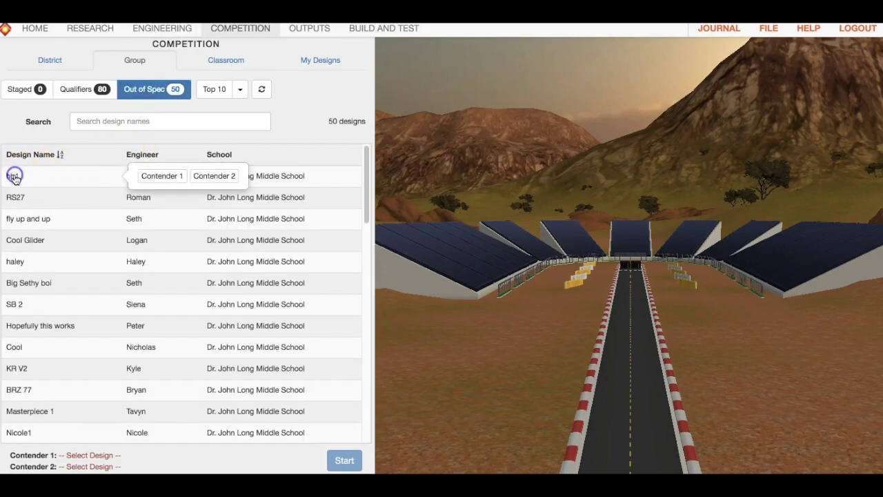
click(142, 176)
click(21, 198)
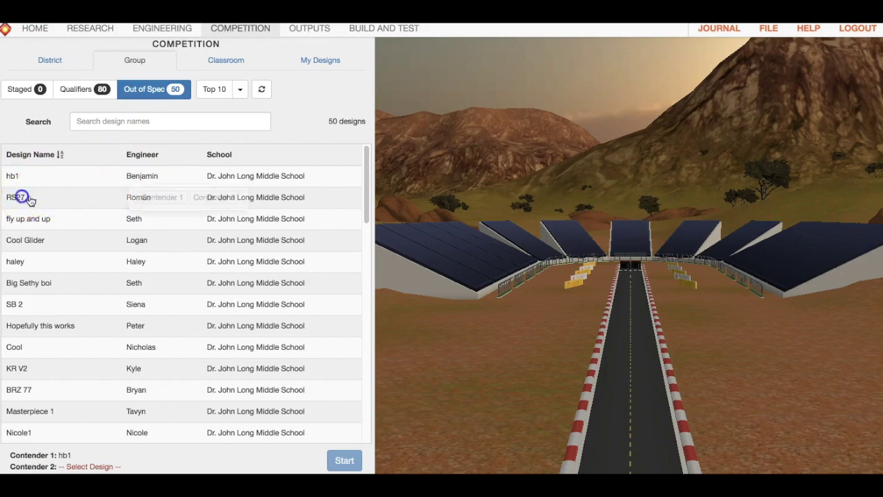
click(196, 200)
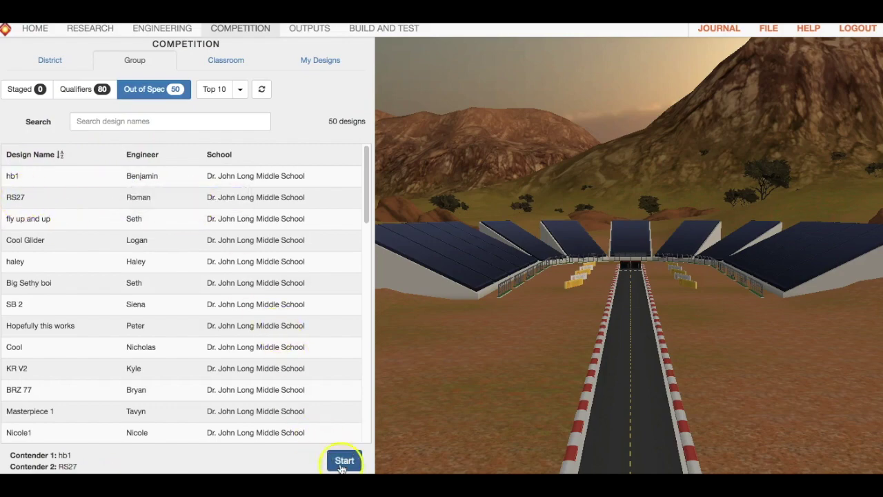
Run the flight simulation between the two contenders and reset it once the results have been reviewed
click(344, 460)
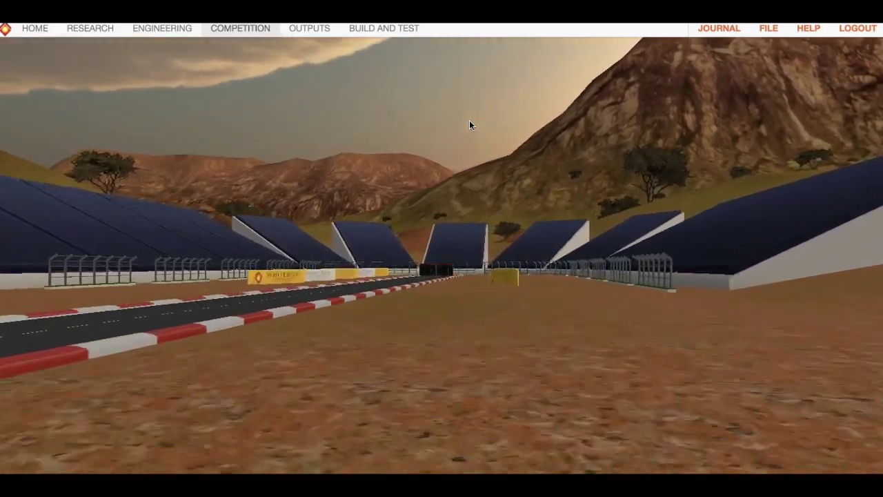
key(XF86AudioRaiseVolume)
key(XF86AudioLowerVolume)
key(XF86AudioLowerVolume)
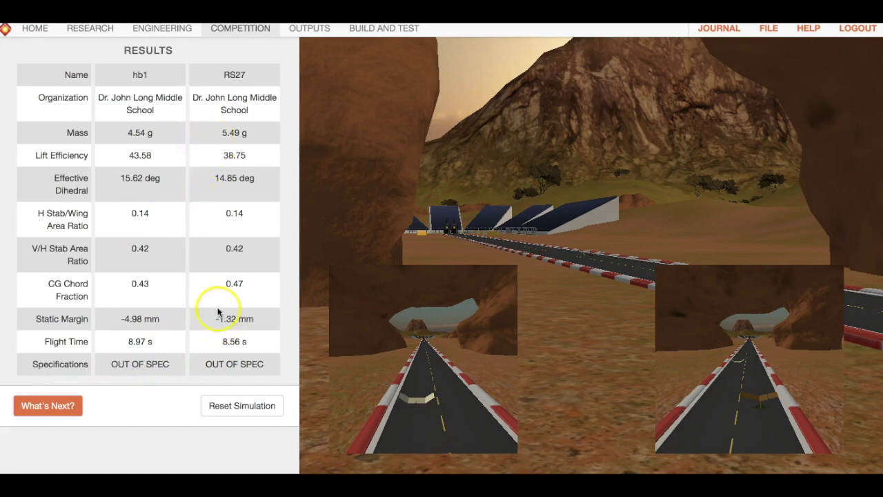
click(211, 407)
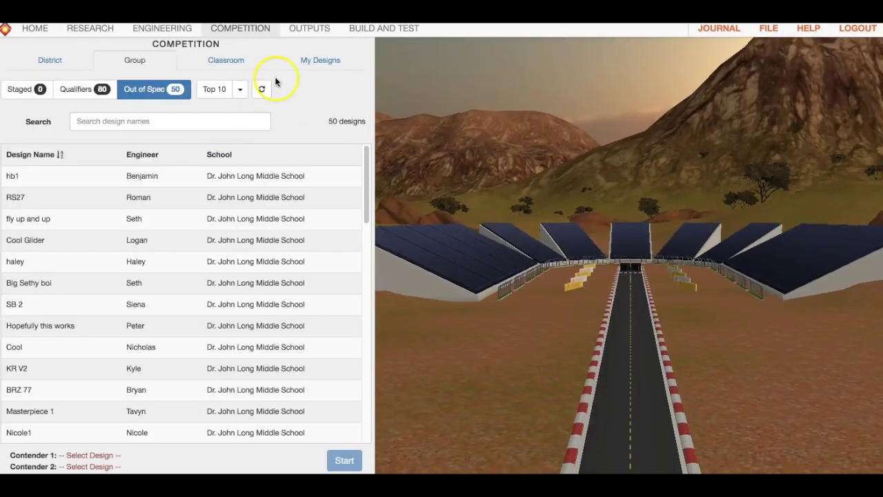
click(163, 31)
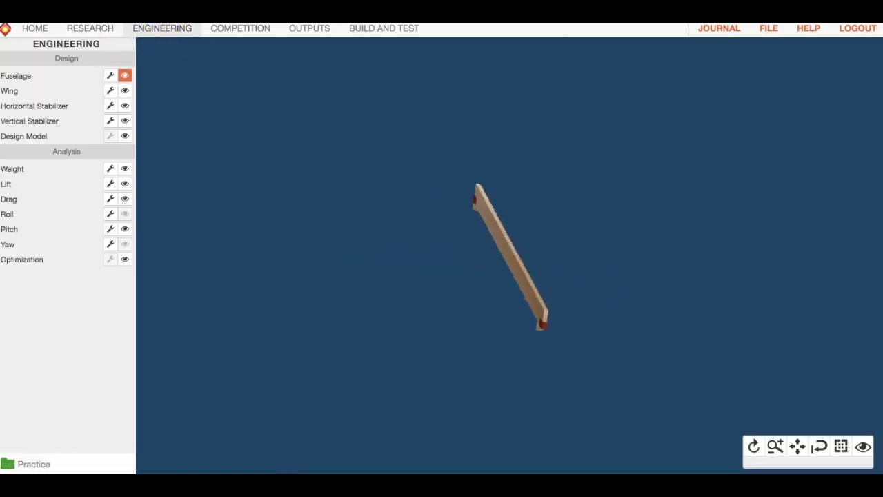
click(89, 28)
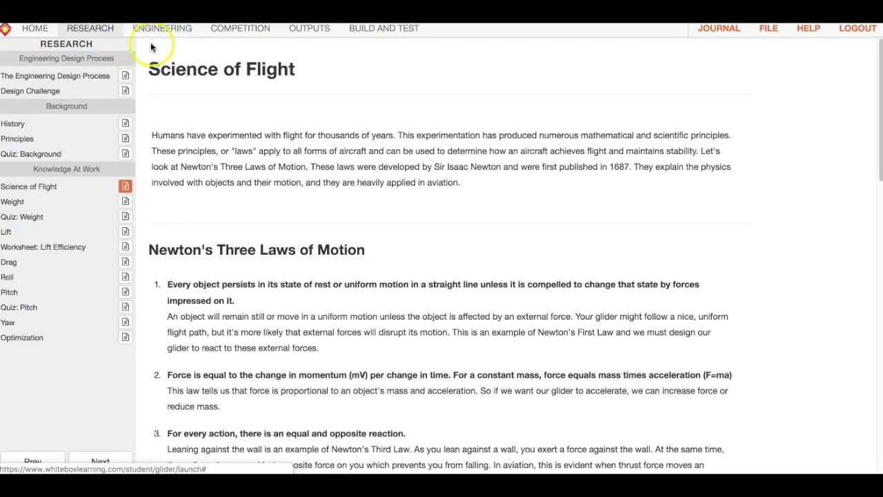
click(228, 29)
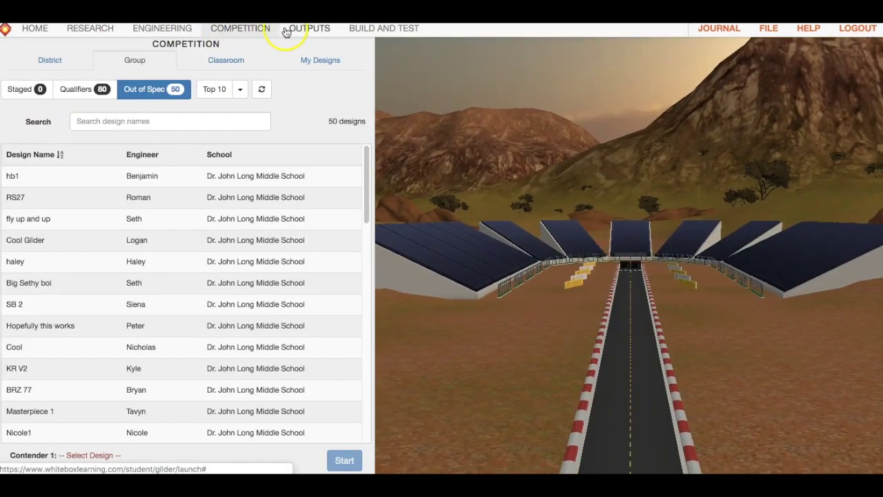
click(295, 30)
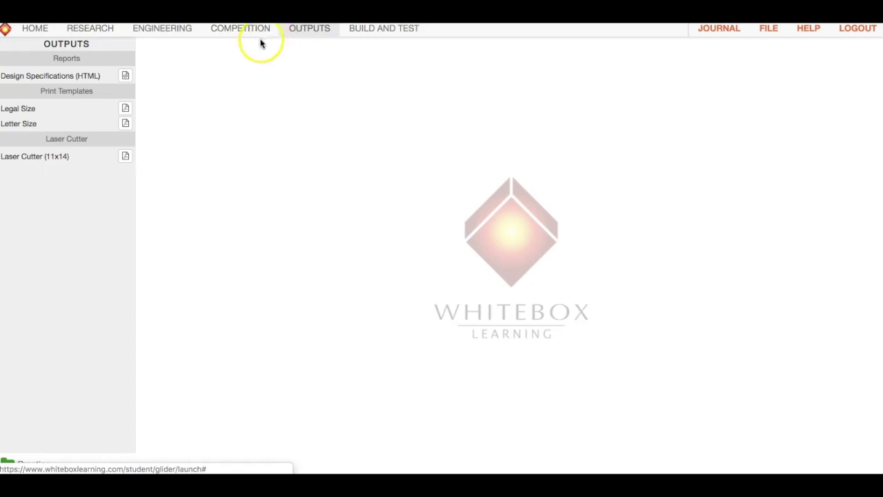
click(173, 29)
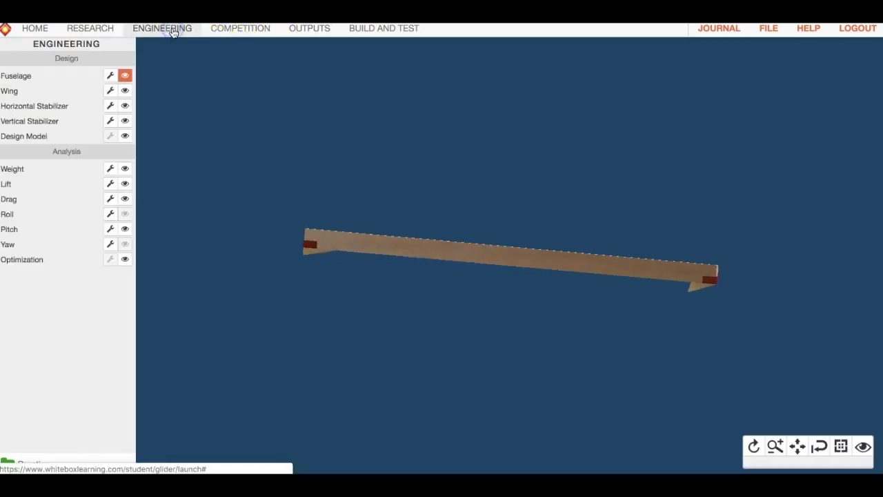
click(298, 30)
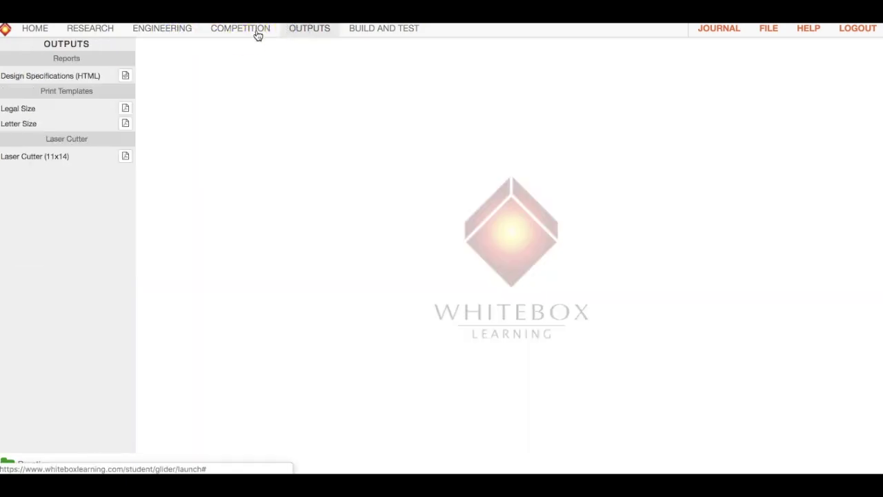
click(185, 31)
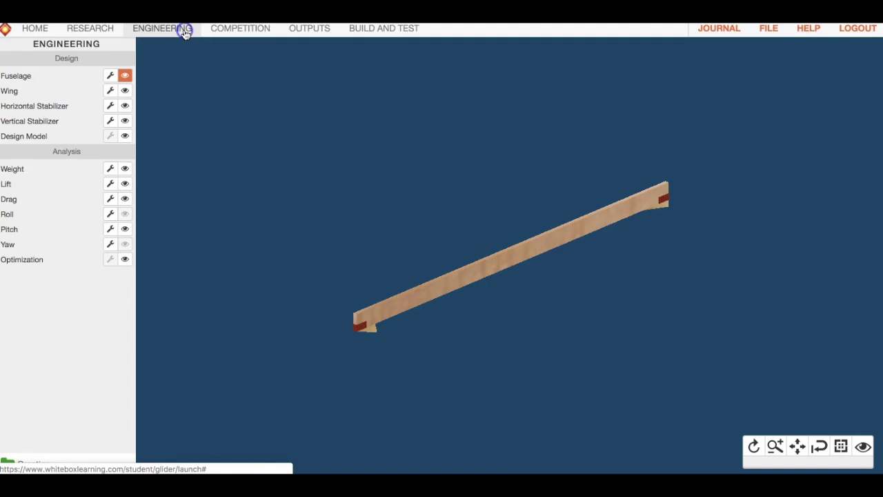
Open the Design Specifications (HTML) report in Outputs and compare the designed dimensions with their limits
click(301, 37)
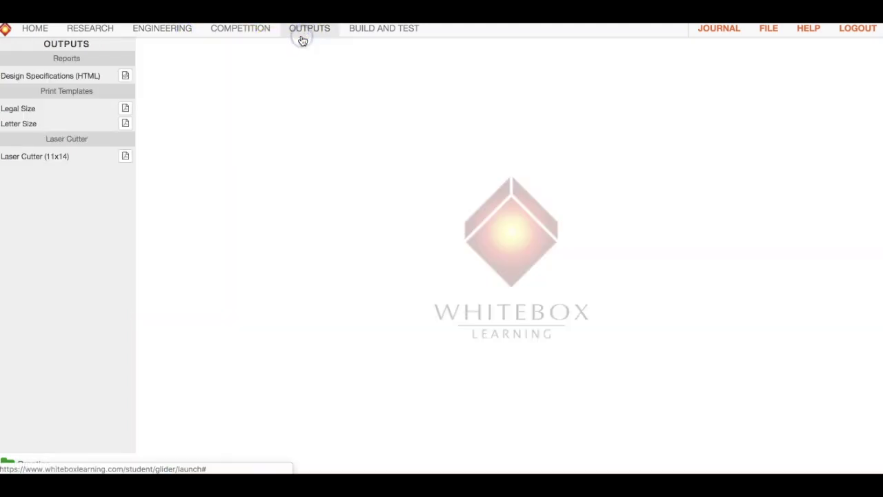
click(126, 76)
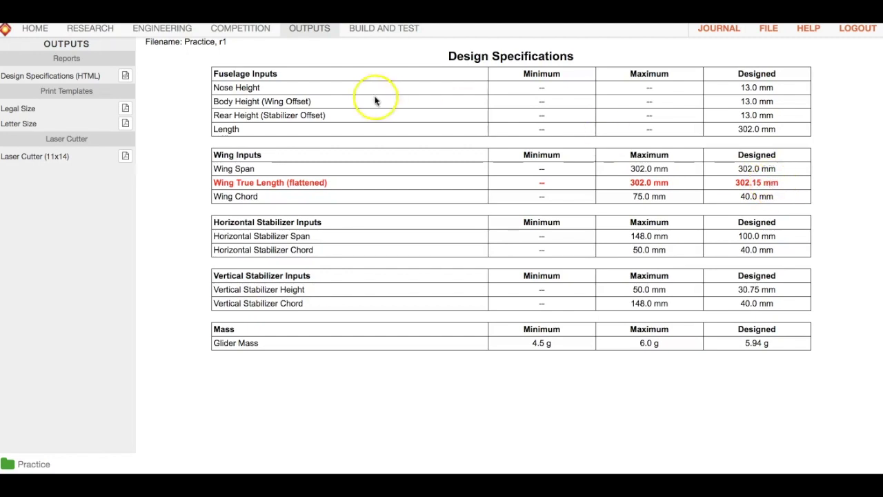
In the Engineering section, show the wing and move its outline's tip corners inward to shorten the span to about 292 mm
click(162, 28)
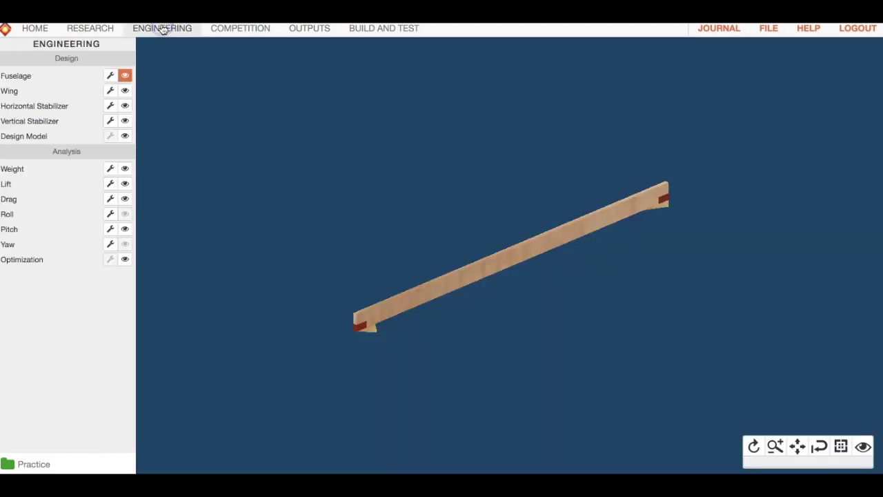
click(125, 90)
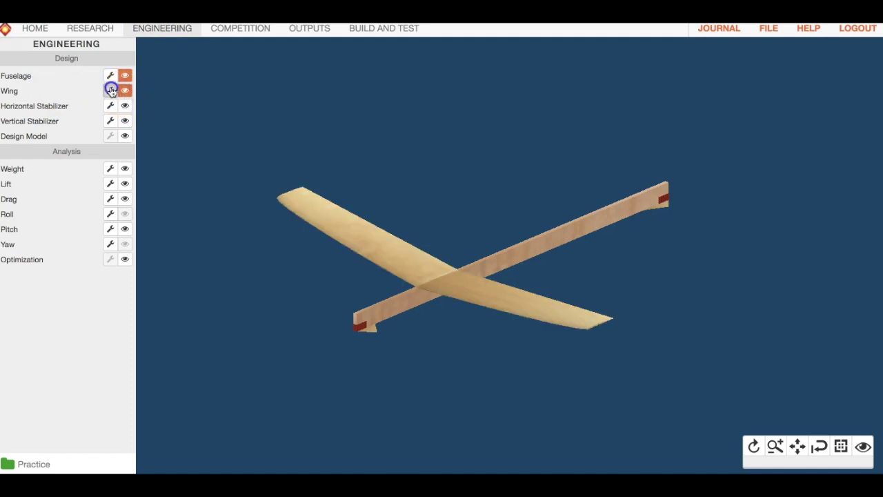
click(110, 90)
drag(345, 191, 350, 262)
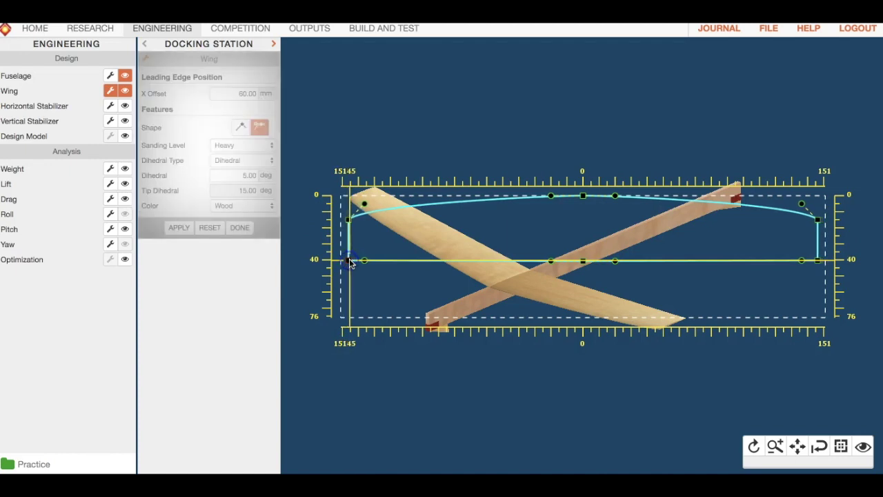
drag(350, 262, 350, 262)
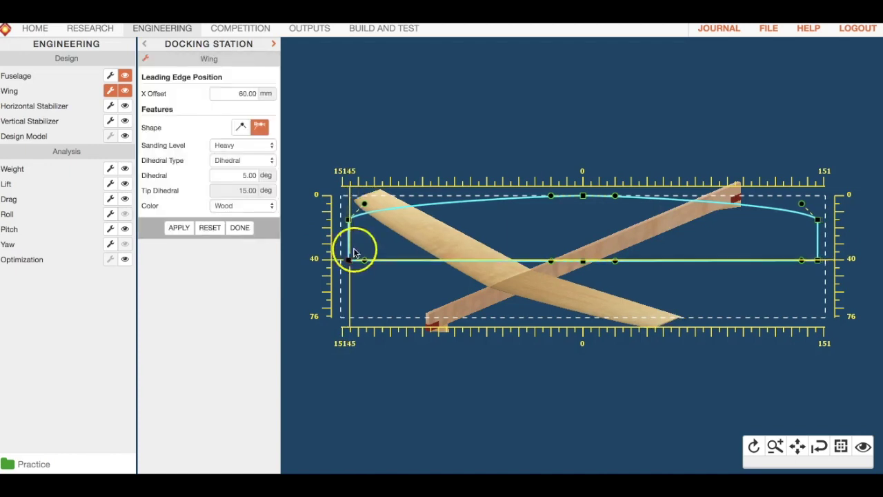
Regenerate the Design Specifications (HTML) report and check the resized wing against its maximum span, true length and chord
click(293, 31)
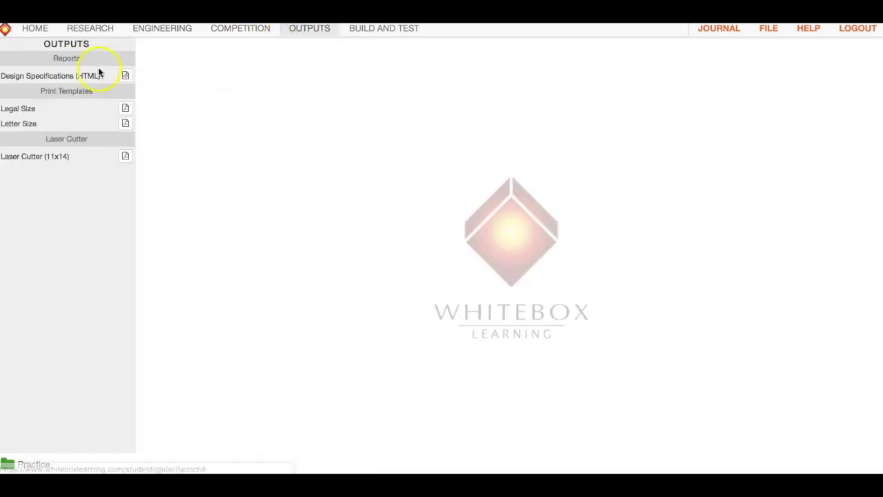
click(125, 75)
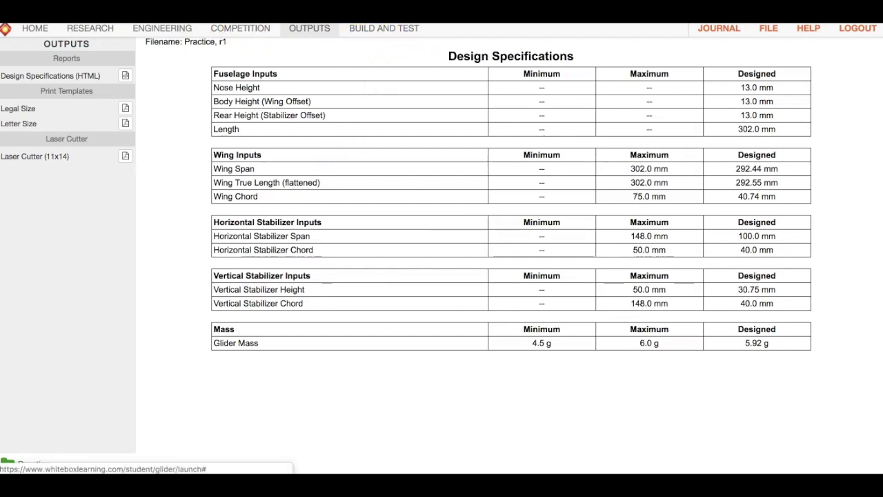
click(169, 28)
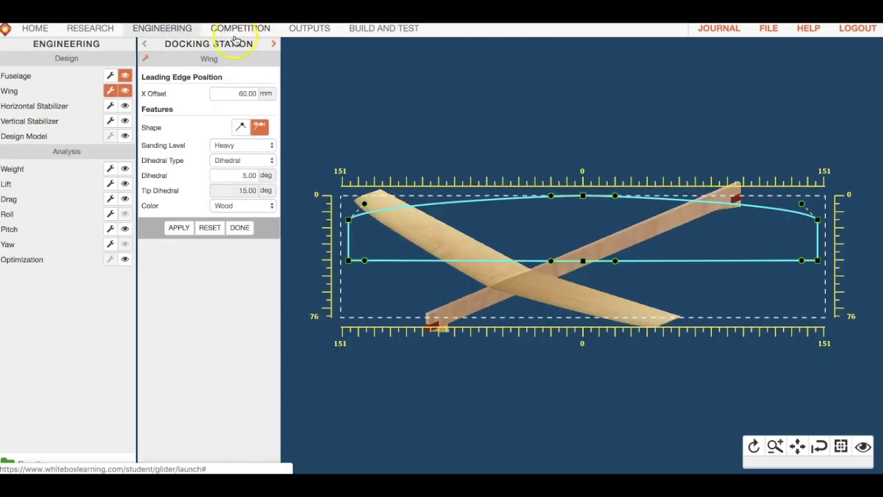
click(234, 30)
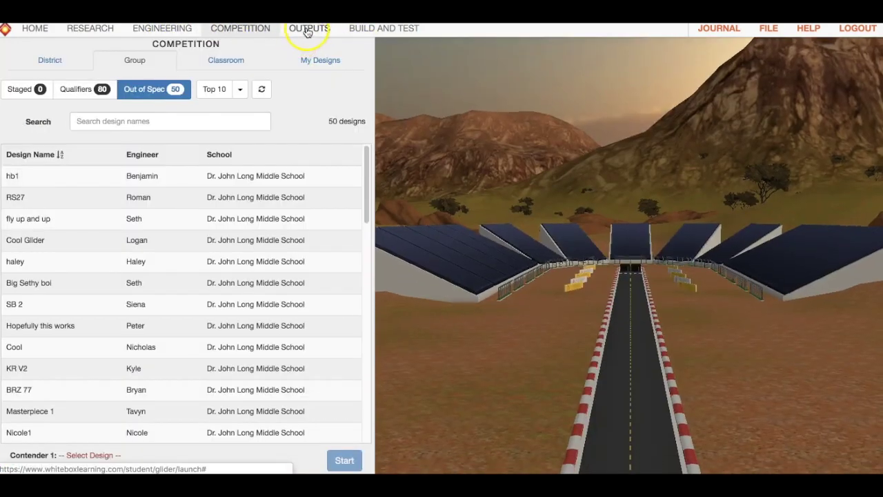
click(308, 29)
click(125, 75)
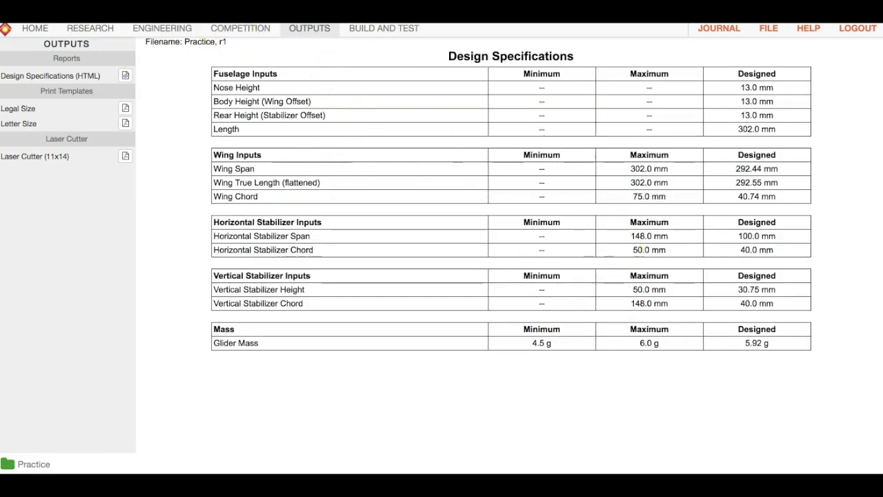
click(171, 29)
click(328, 28)
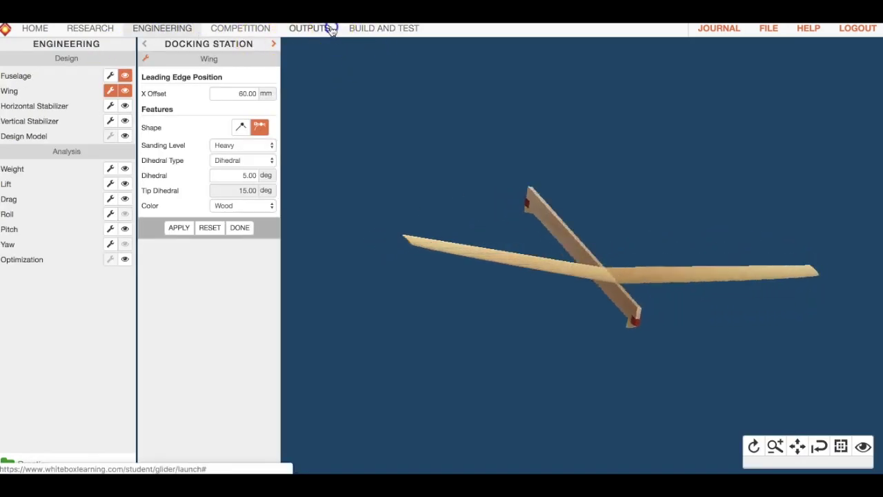
click(157, 37)
click(307, 29)
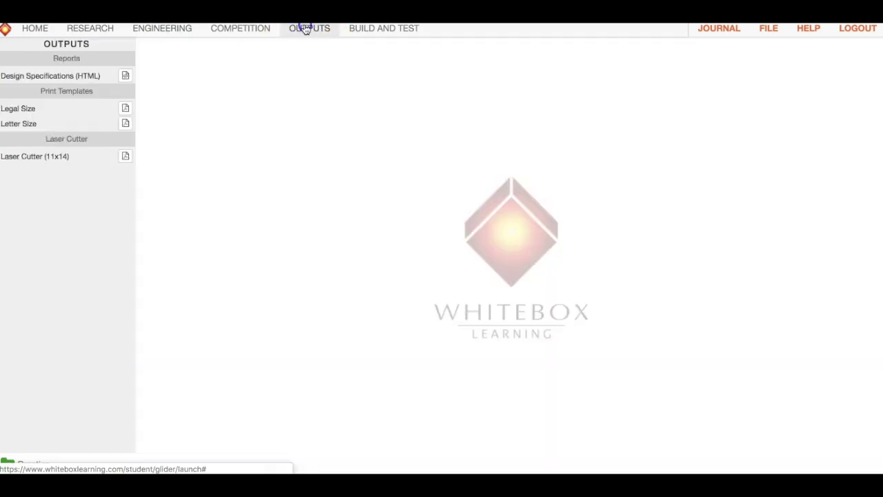
Open the Fabrication guide in Build and Test and skim it from the trimming notes through to the final assembly instructions
click(395, 33)
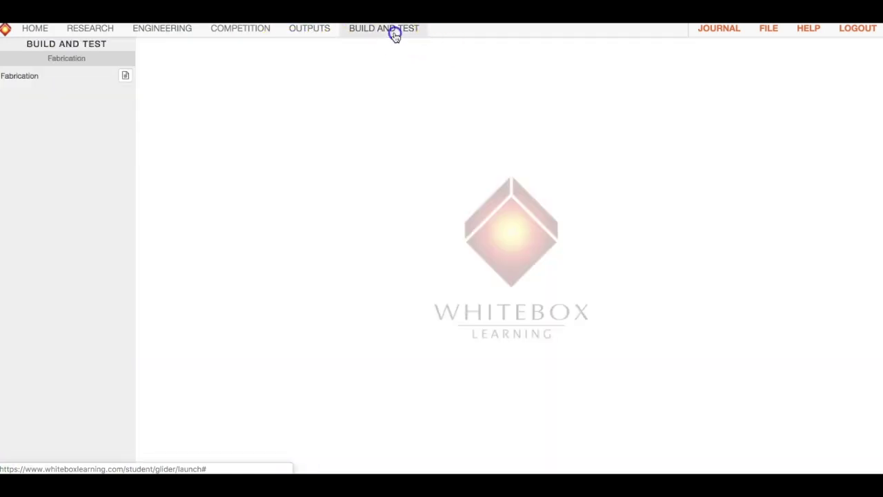
click(128, 75)
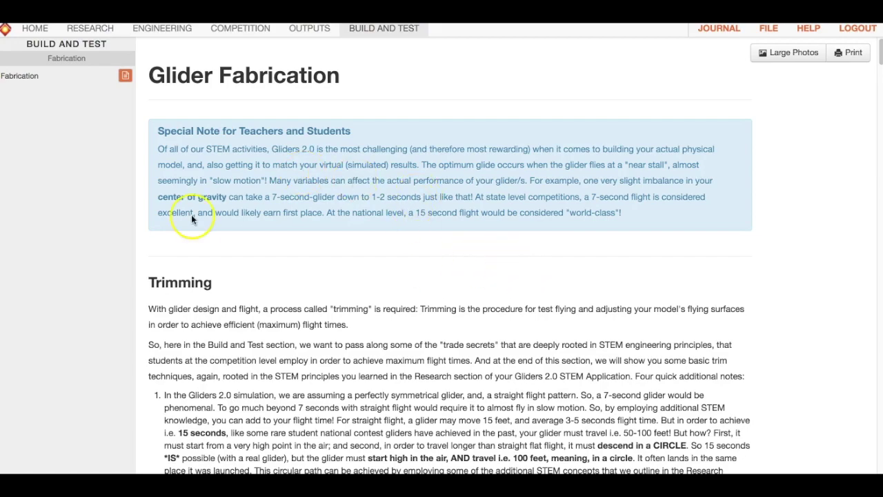
scroll(348, 223, down, 6)
scroll(371, 236, down, 15)
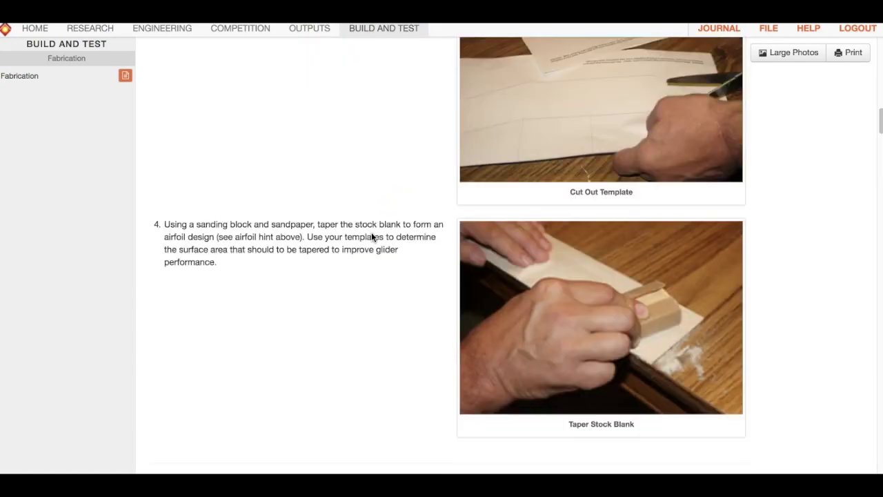
scroll(372, 237, down, 20)
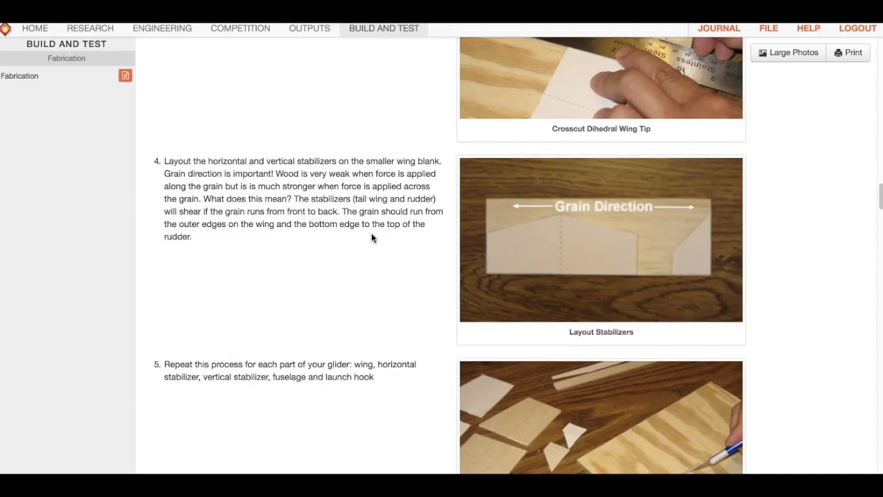
scroll(371, 238, down, 15)
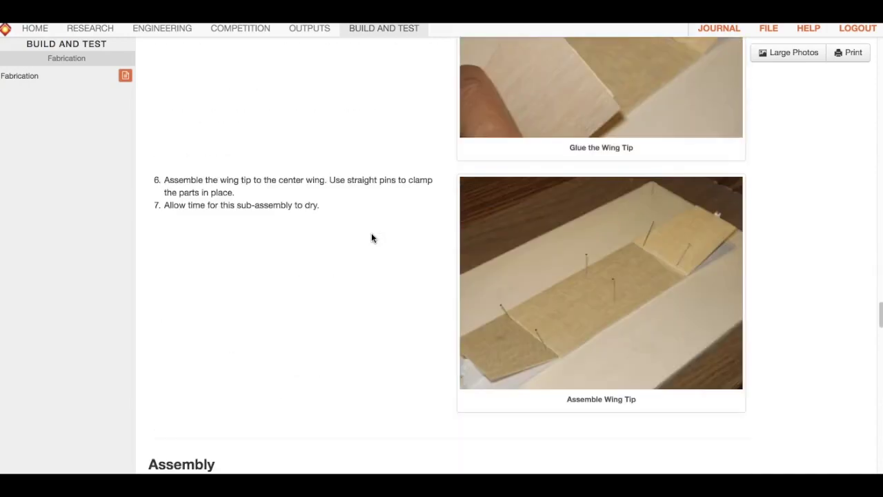
scroll(371, 237, down, 20)
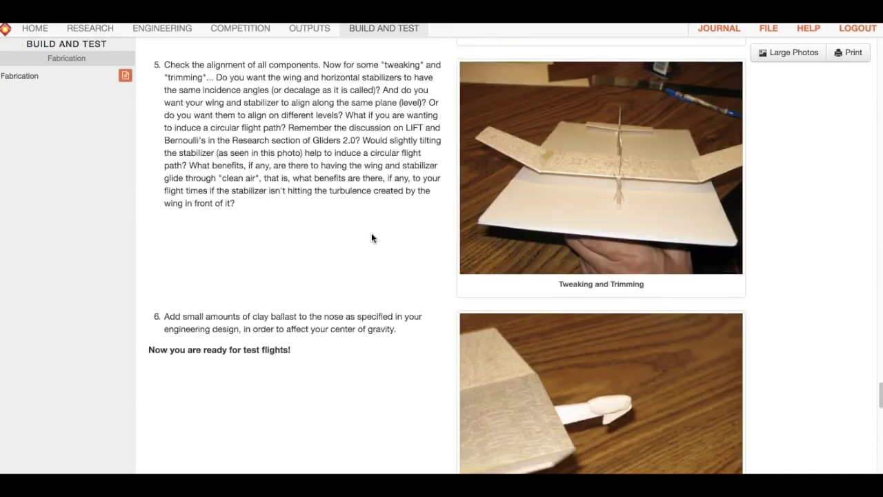
scroll(371, 238, up, 20)
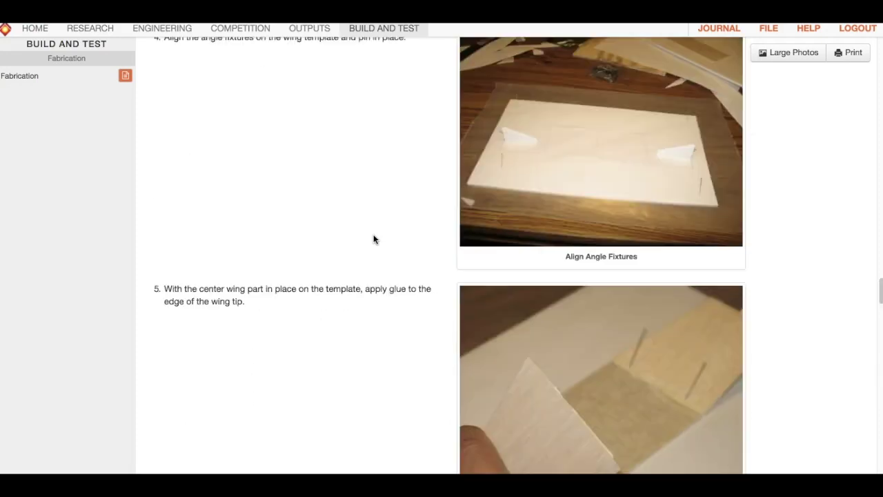
scroll(375, 234, up, 4)
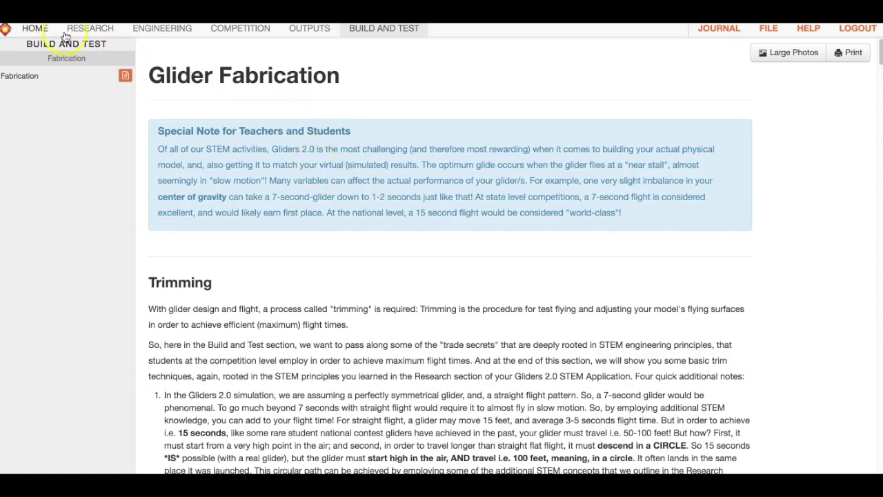
Return to the Engineering section and finish editing the wing
click(90, 35)
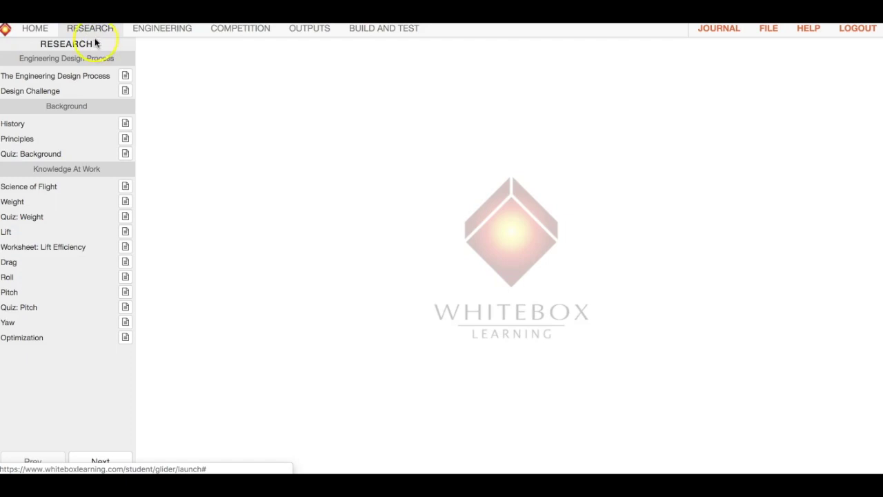
click(162, 29)
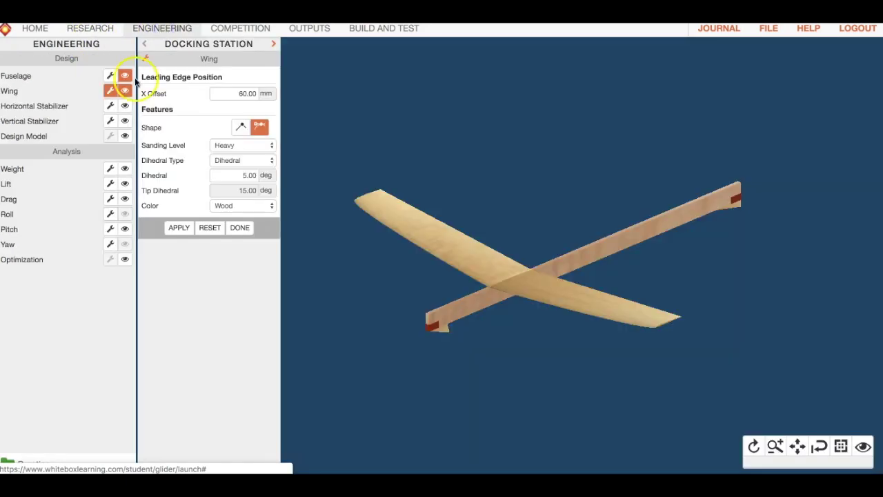
click(239, 229)
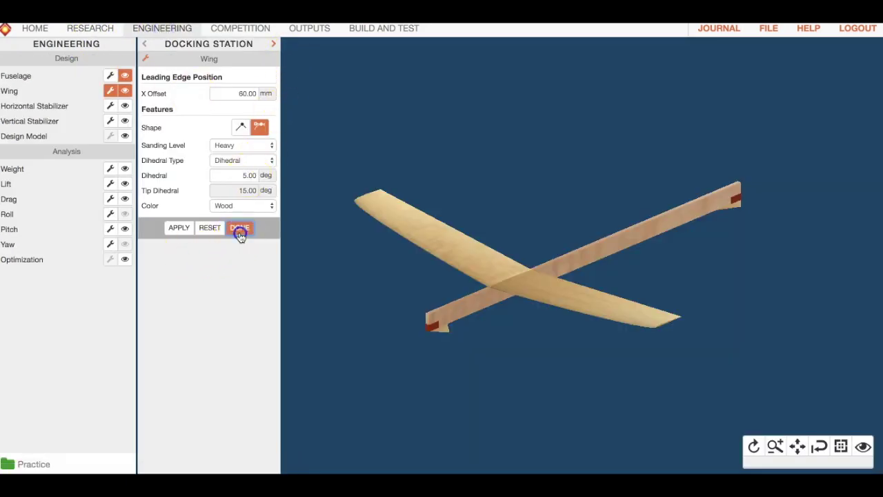
Display the horizontal and vertical stabilizers with the fuselage and wing, and inspect the complete glider from several angles before restoring the default view
click(752, 446)
drag(398, 357, 640, 385)
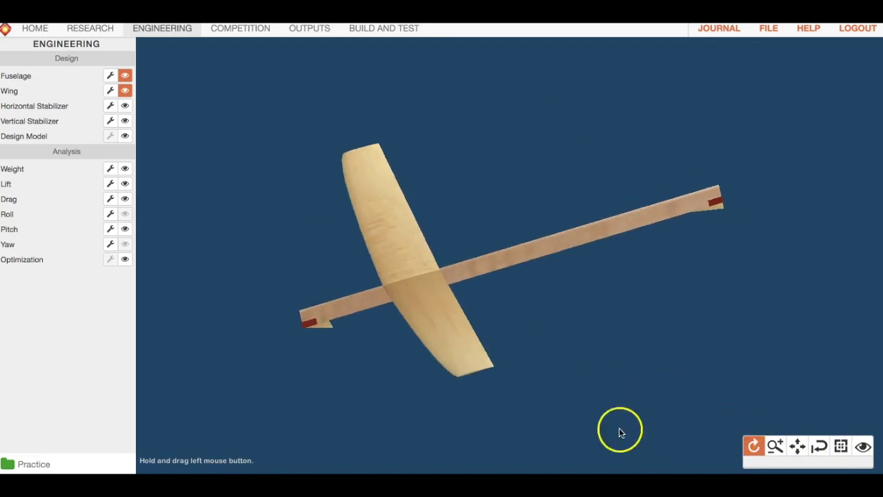
drag(276, 341, 351, 327)
click(125, 104)
click(125, 121)
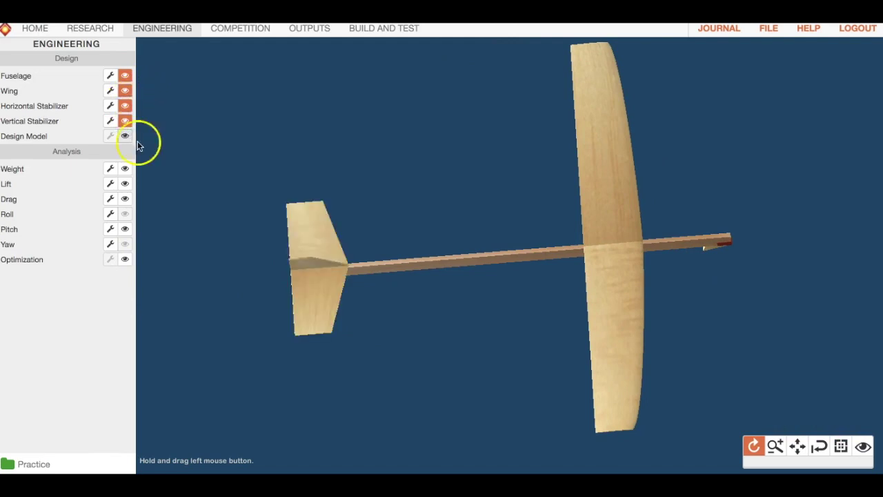
drag(456, 262, 665, 328)
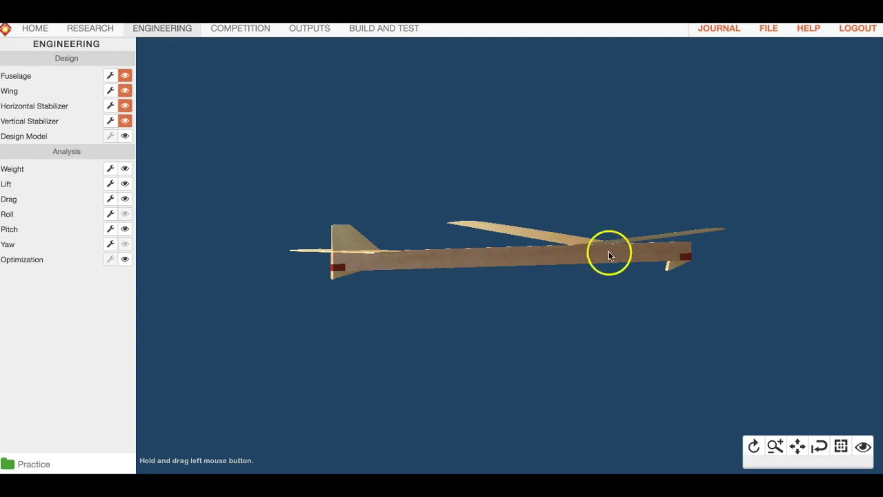
click(818, 445)
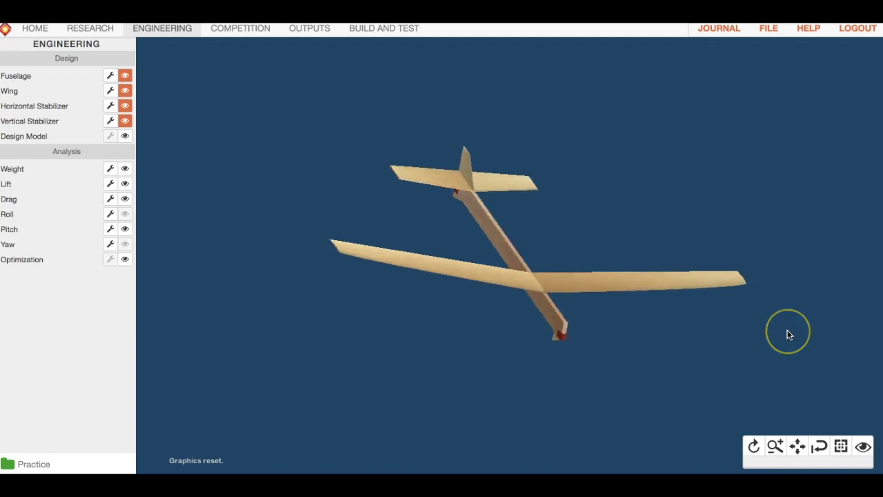
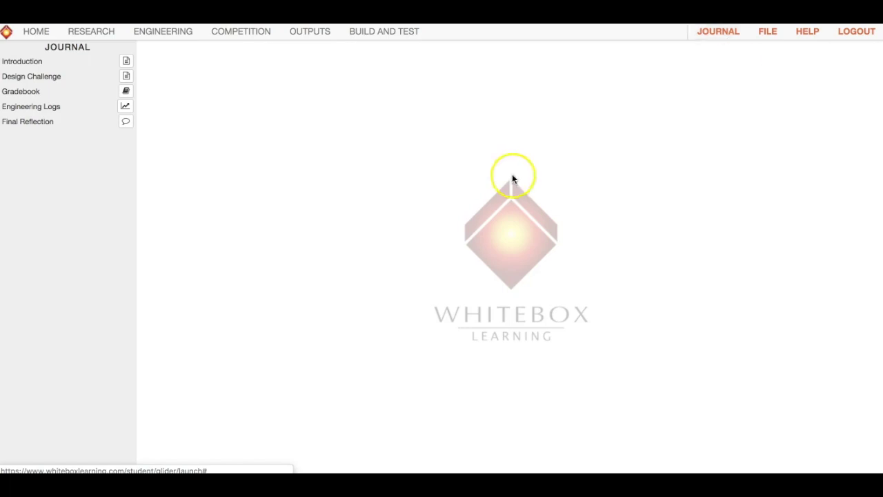
Open the Journal's Engineering Logs and review the changelog, diagnostics and flight-time history of the Cloud Strike design's revision 7
click(125, 106)
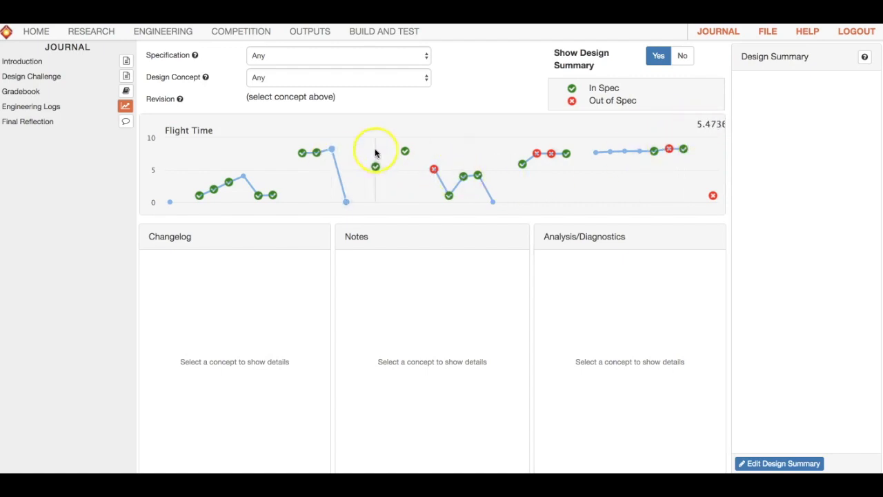
click(685, 152)
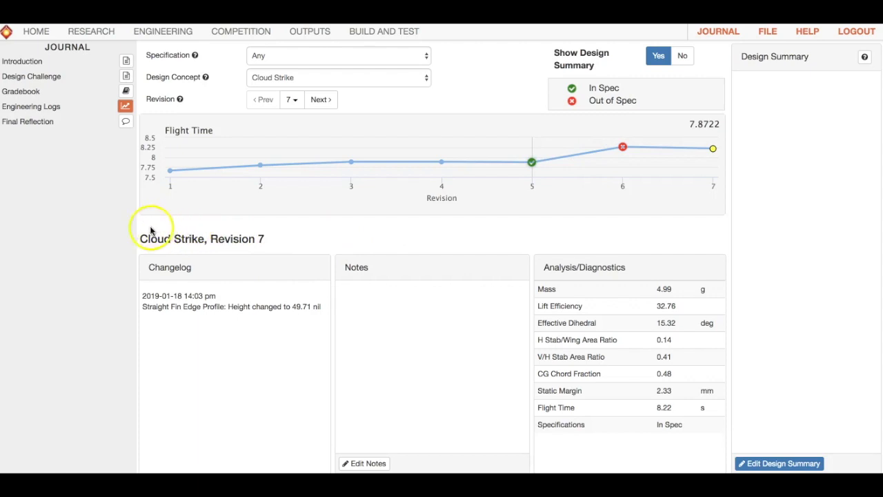
click(211, 248)
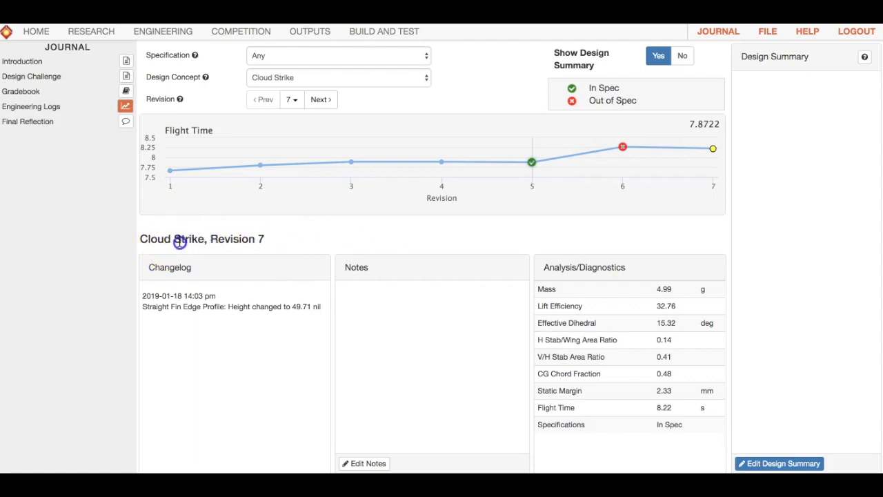
mouse_move(179, 242)
mouse_down()
mouse_move(124, 233)
mouse_move(177, 249)
mouse_move(222, 239)
mouse_move(182, 233)
mouse_up()
click(222, 238)
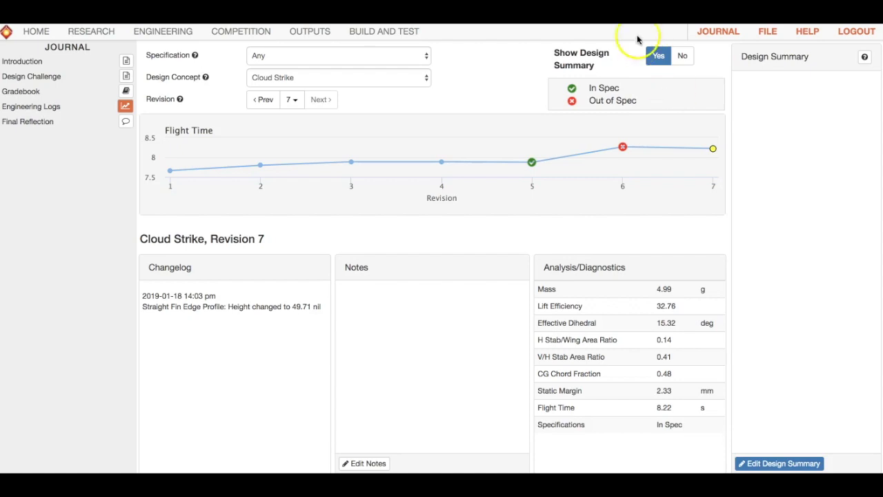
mouse_move(617, 157)
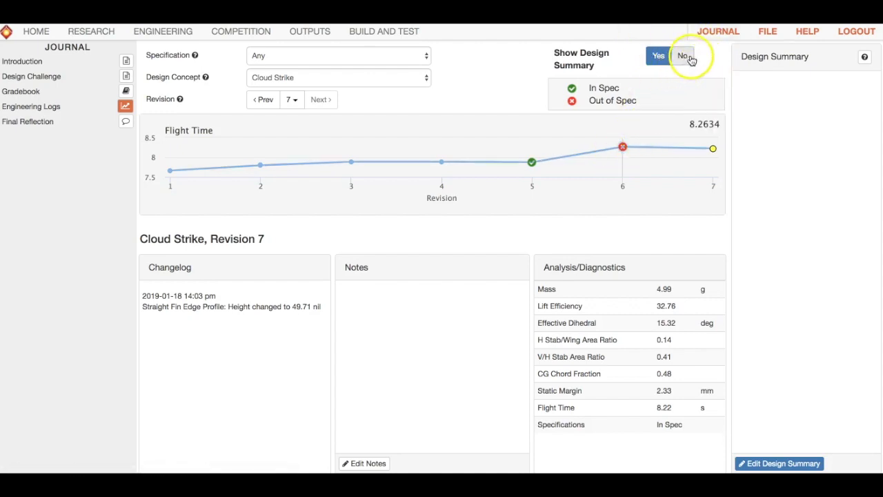
Look over the File Manager's New, Save and Open options, close it and return to the Engineering section
click(763, 33)
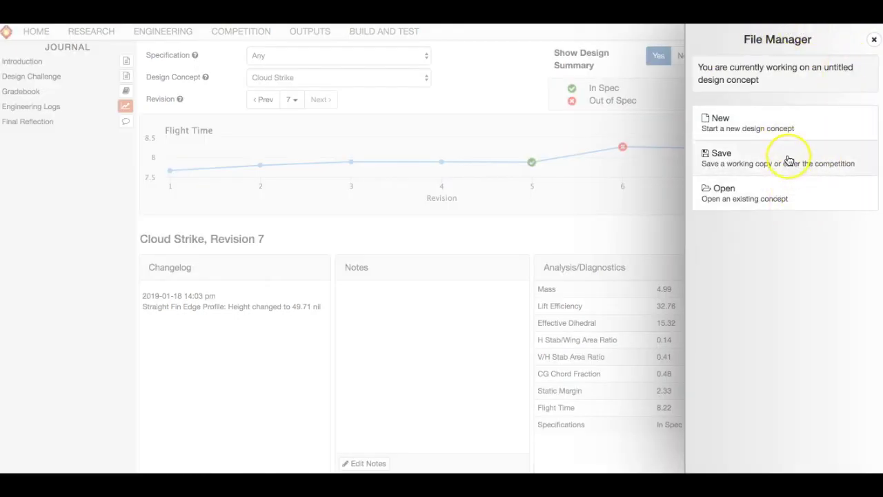
click(871, 40)
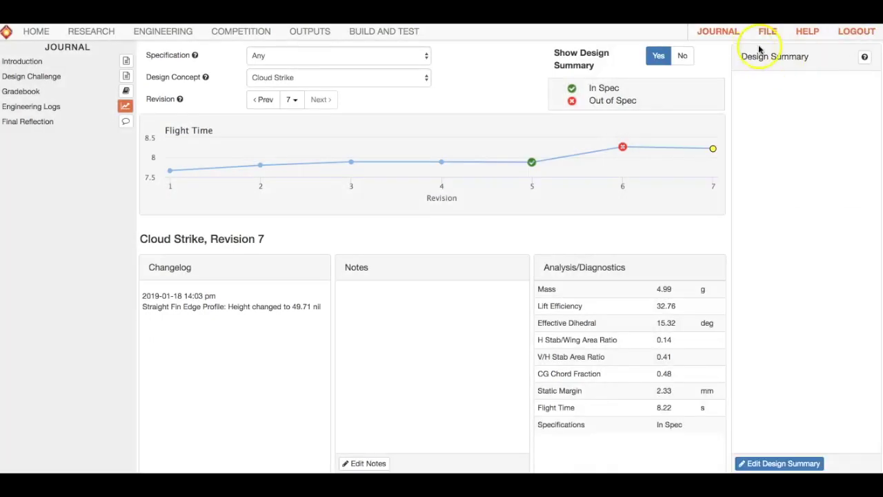
click(179, 31)
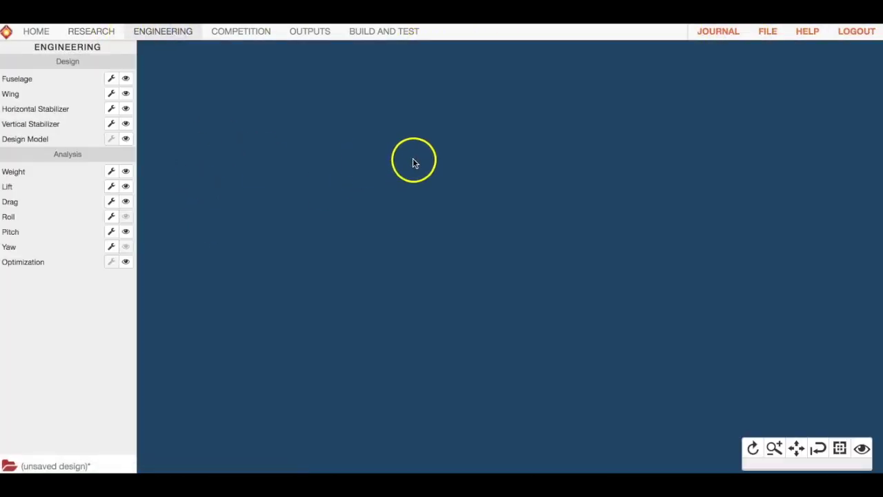
Open the File Manager's Save form, enter the concept name ausbdcivagfvuis, look over the two save options and close without saving
click(768, 38)
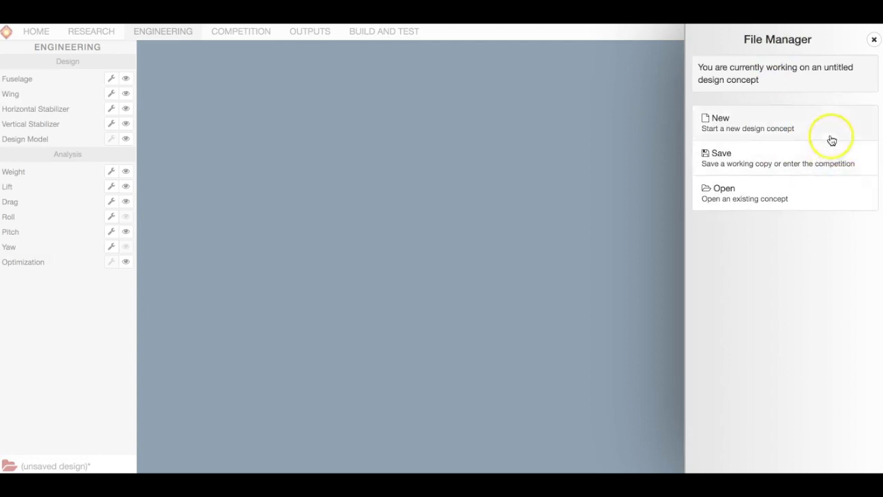
click(841, 165)
click(788, 77)
text(ausbdcivagfvuis)
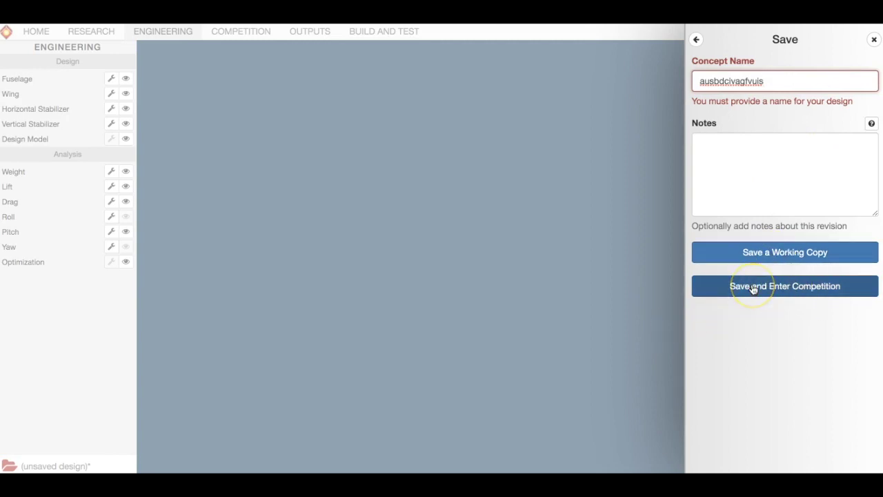
click(732, 264)
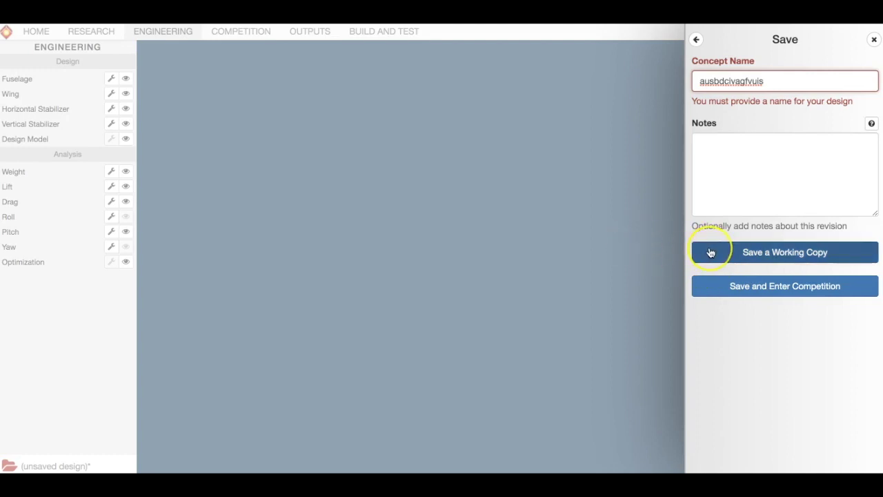
click(696, 267)
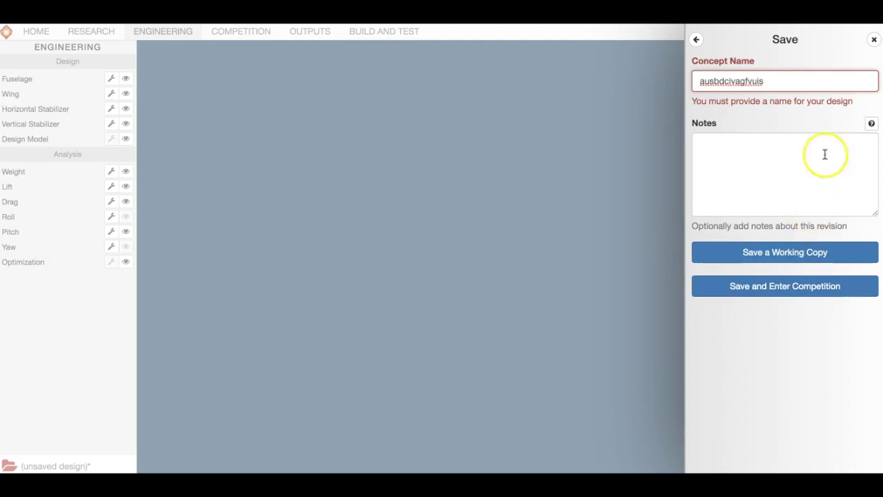
click(872, 42)
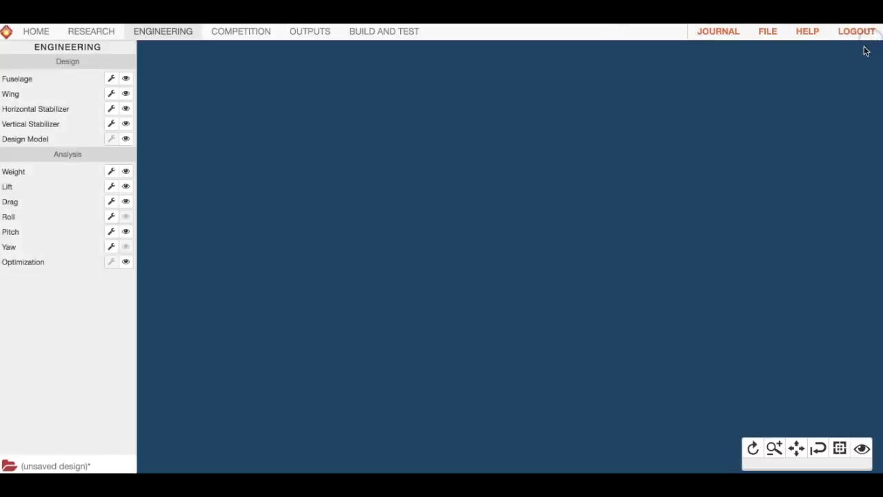
View the list of saved designs in the File Manager and close it without opening any
click(770, 33)
click(794, 187)
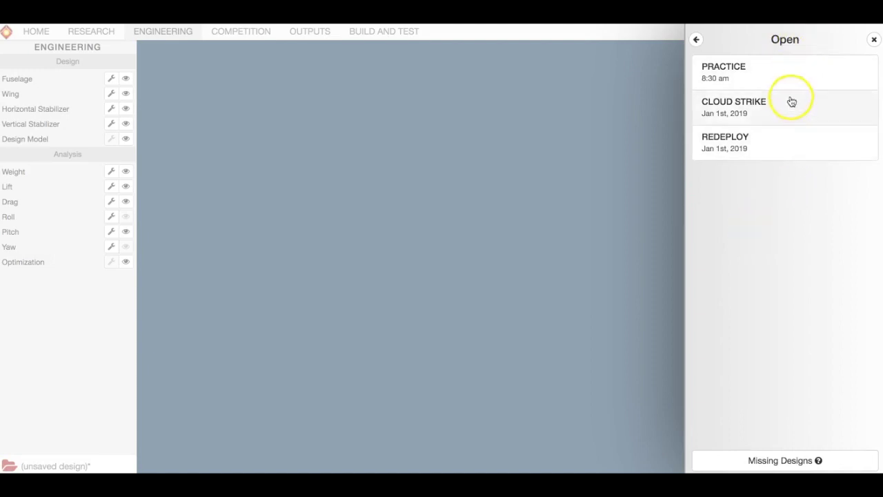
click(873, 39)
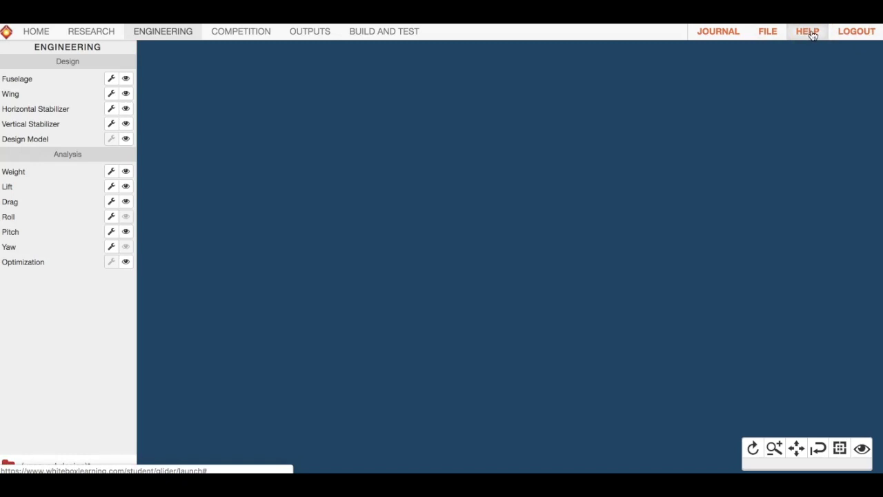
Look through the User Interface Tutorial in Help, close and reopen Help, and return to the tutorial list
click(812, 32)
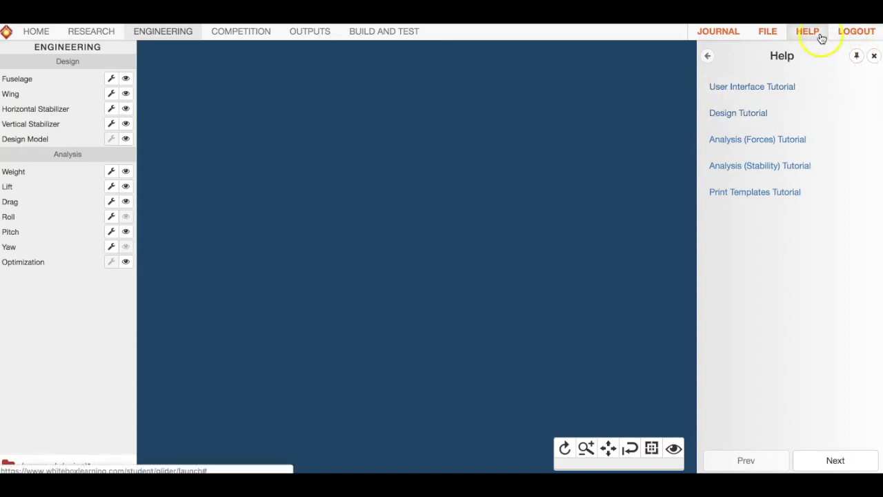
click(758, 87)
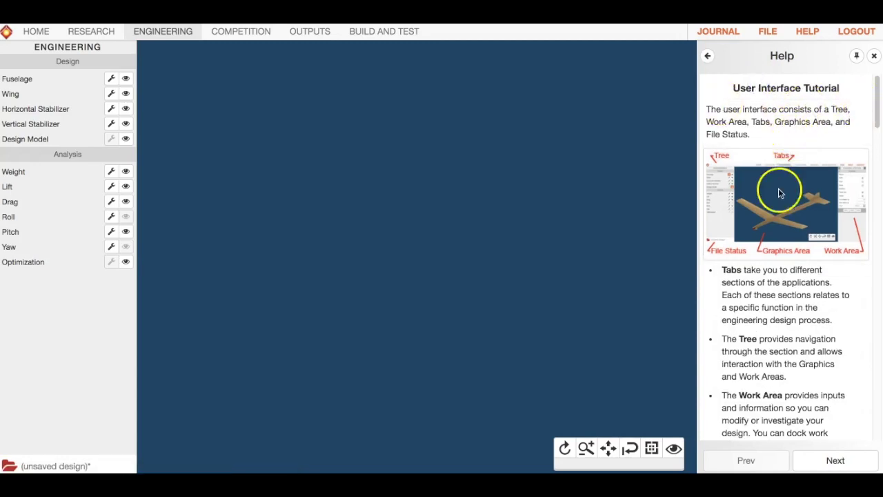
scroll(772, 292, down, 10)
scroll(778, 299, up, 10)
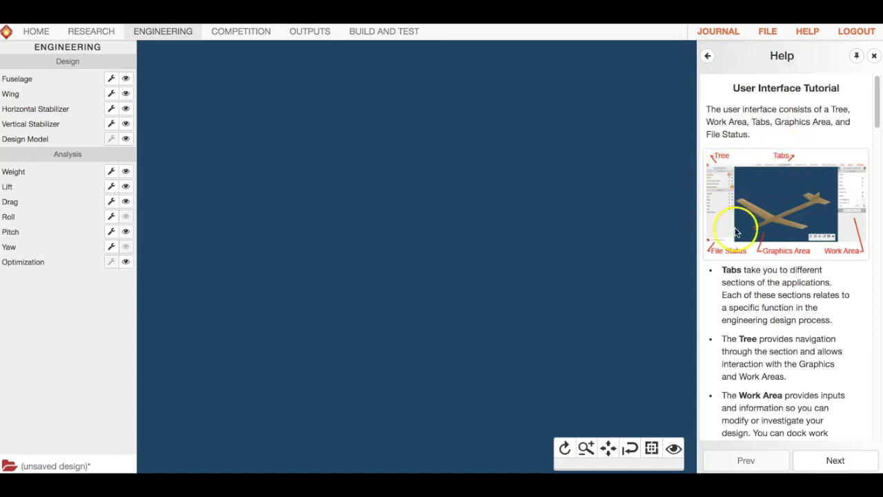
scroll(772, 253, down, 15)
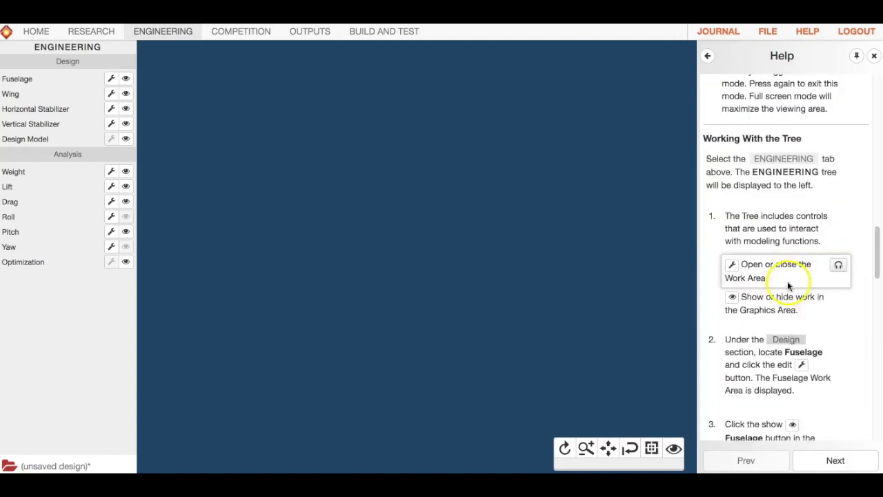
scroll(794, 289, up, 15)
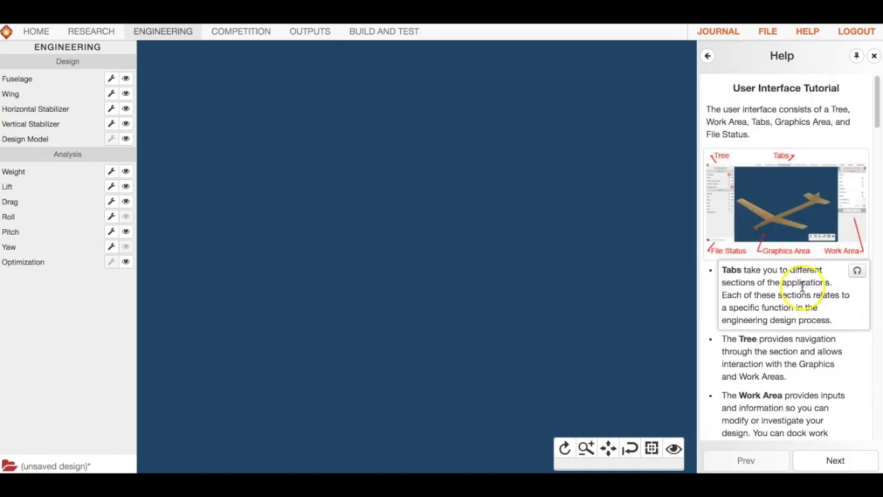
click(872, 56)
click(807, 31)
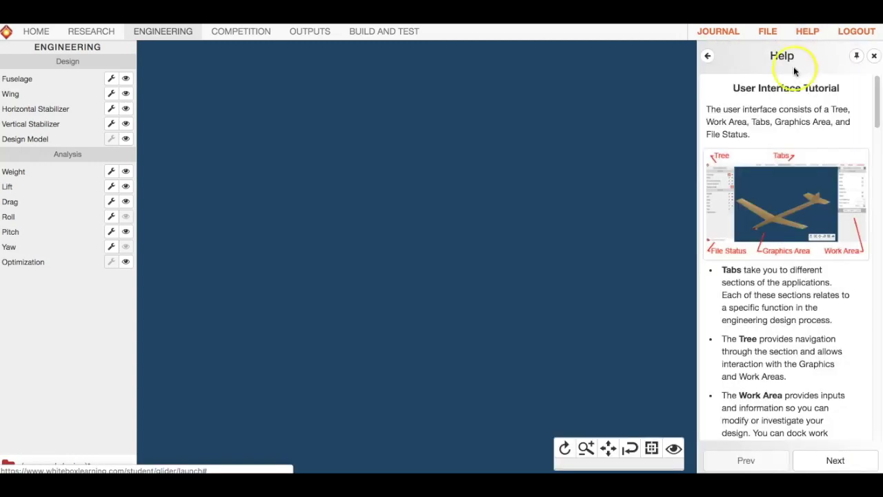
click(705, 58)
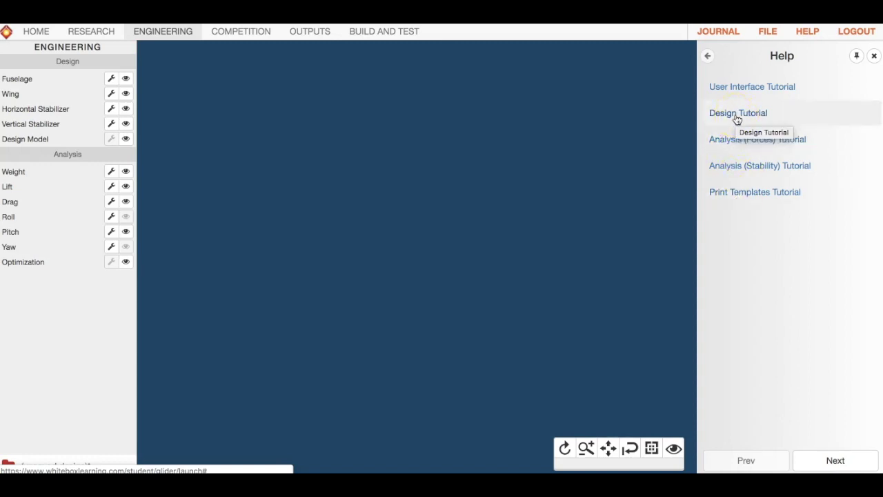
Open the Design Tutorial in Help and read the Display 3D Components instructions
click(761, 117)
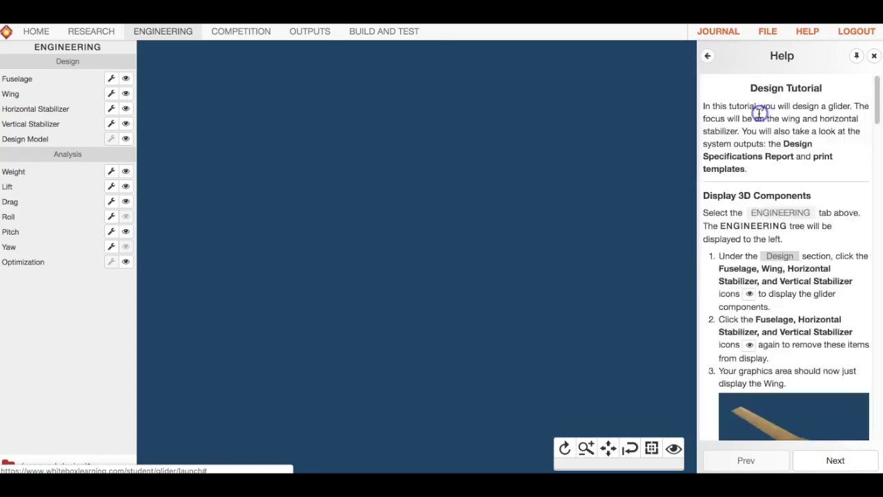
scroll(797, 181, down, 1)
scroll(797, 181, down, 3)
scroll(795, 172, up, 2)
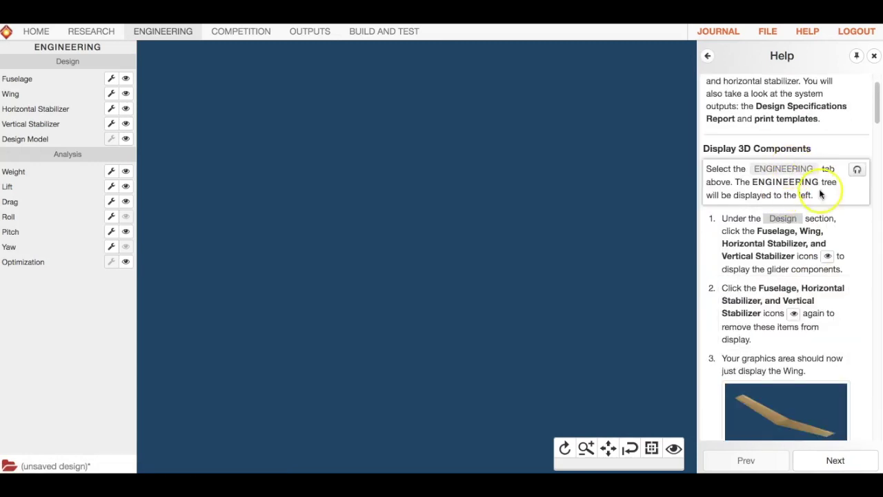
scroll(798, 207, down, 1)
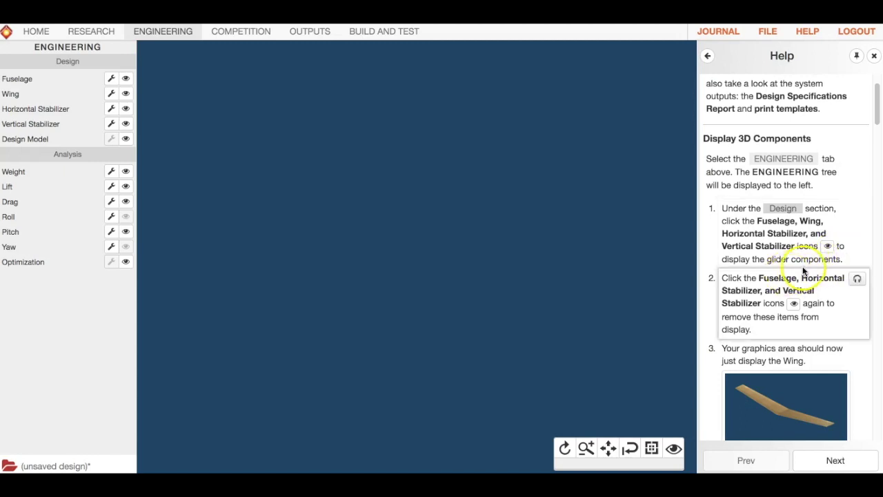
Display the fuselage, wing, horizontal stabilizer and vertical stabilizer as the tutorial instructs
click(126, 78)
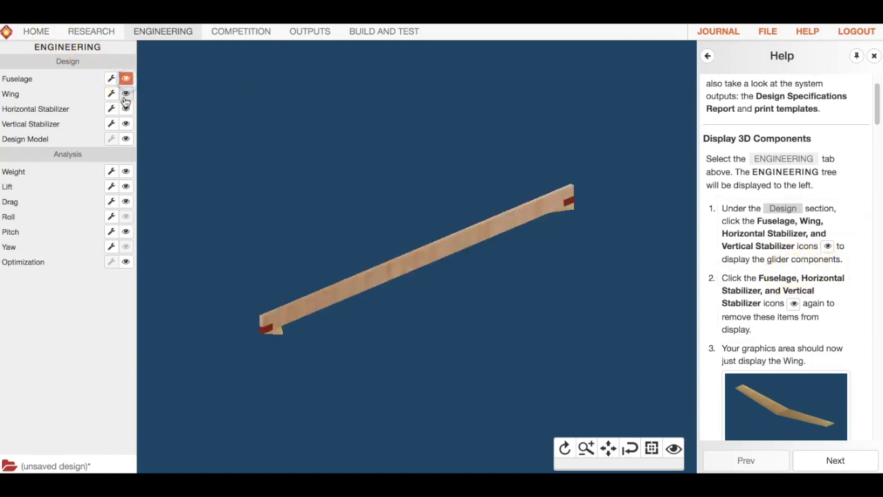
click(125, 95)
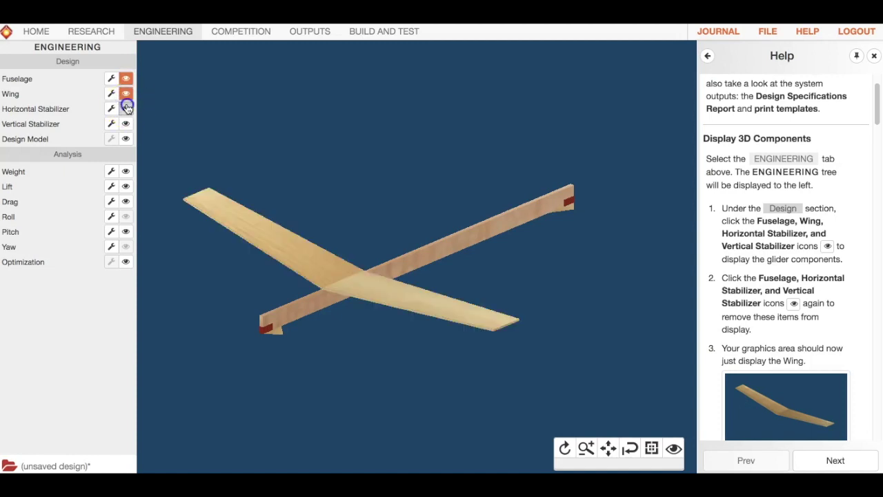
click(126, 109)
click(125, 124)
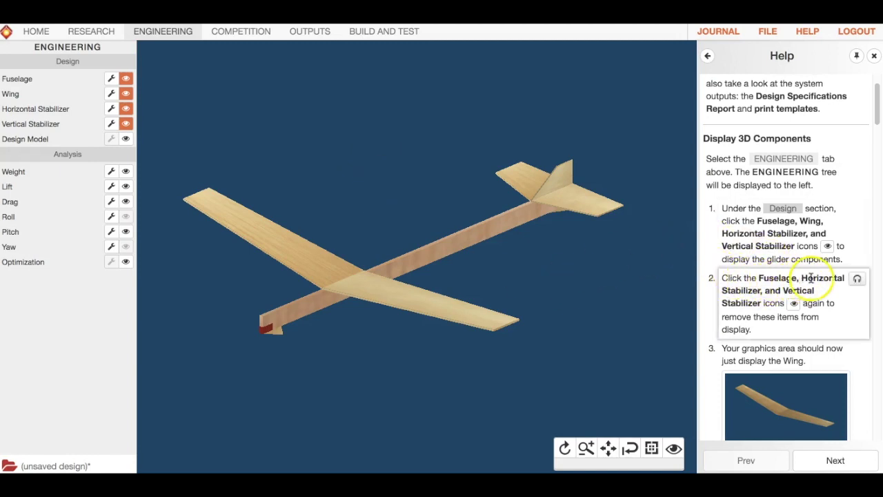
Hide the fuselage, wing and both stabilizers from the graphics area
click(124, 78)
click(125, 94)
click(126, 108)
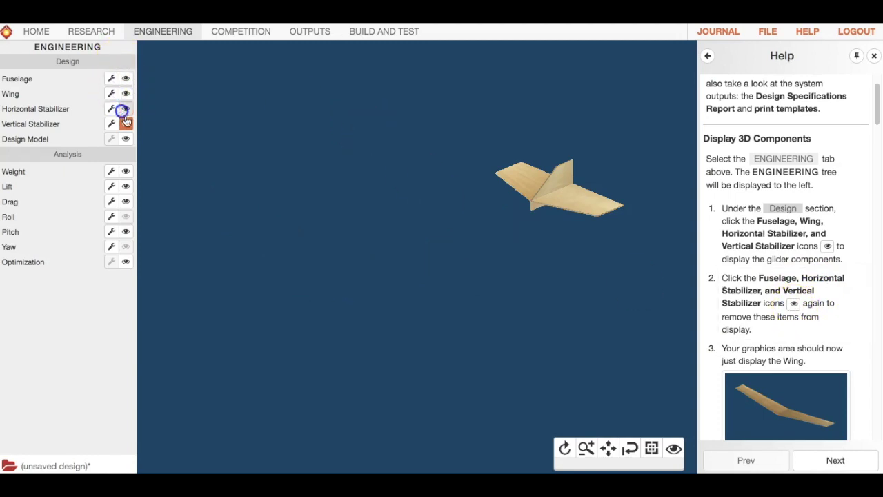
click(125, 123)
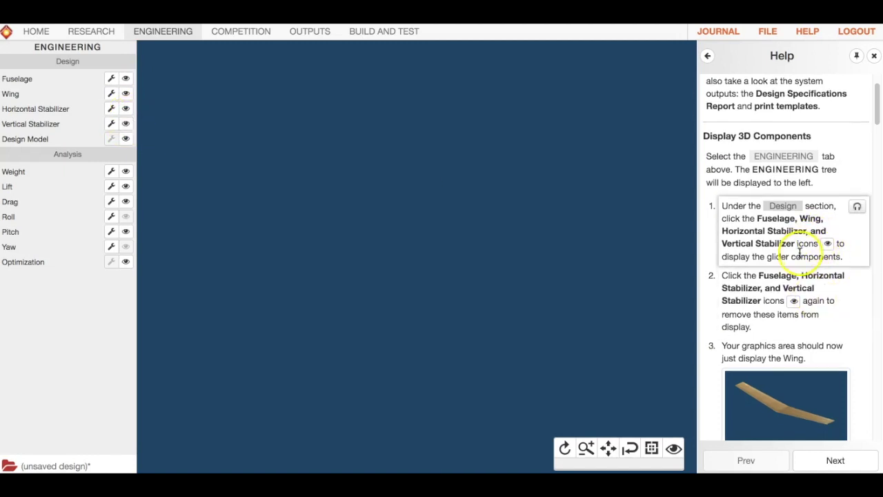
Open the wing for editing, display it in 3D and read the tutorial's Wing Design instructions
scroll(803, 248, down, 1)
scroll(793, 262, down, 8)
scroll(792, 251, up, 2)
scroll(792, 252, up, 1)
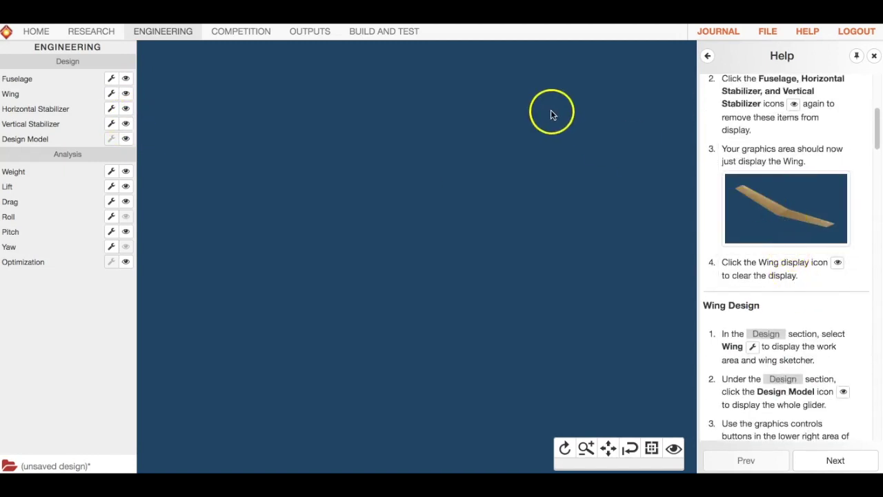
click(112, 93)
click(126, 93)
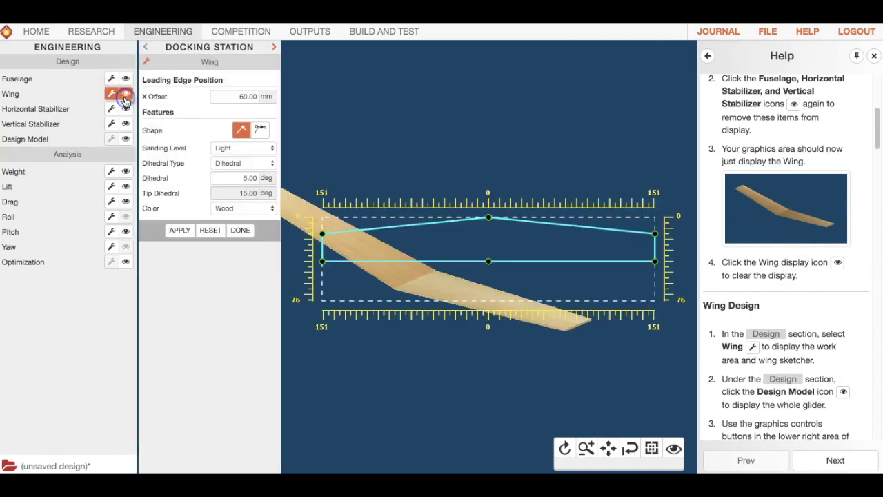
scroll(799, 213, down, 3)
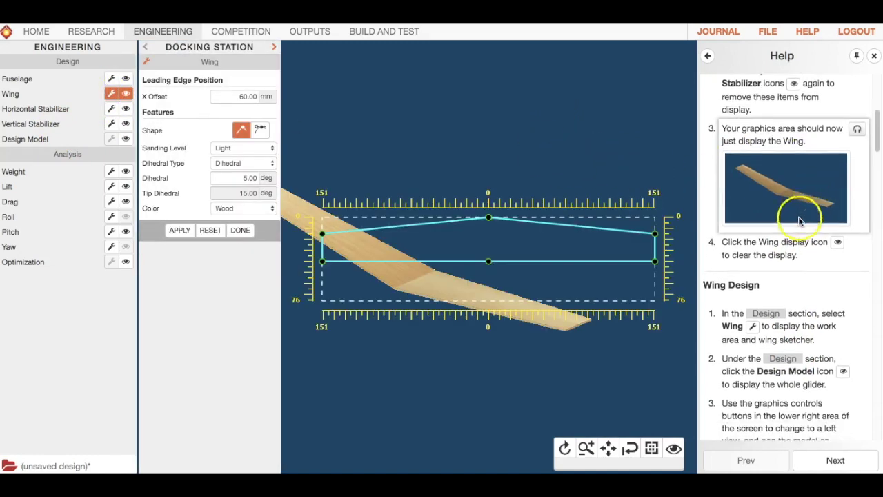
scroll(763, 256, down, 5)
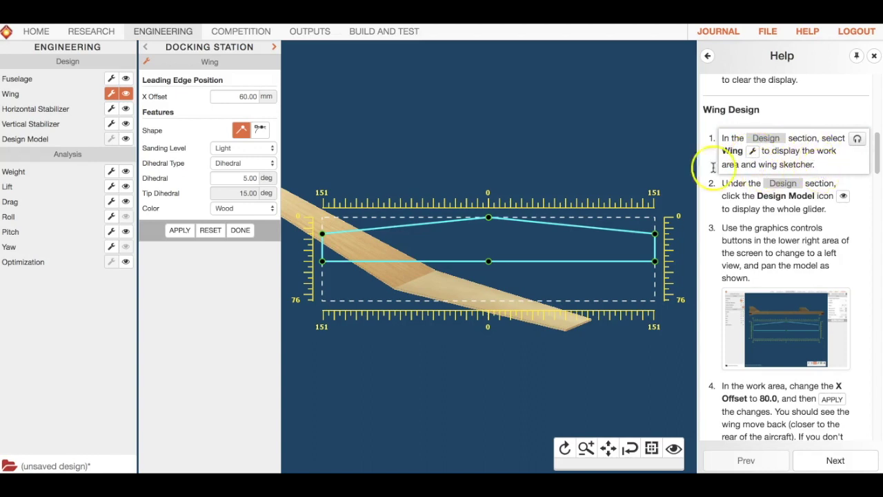
Pull the straight-edged wing's rear tip corners inward and the centre of its trailing edge rearward
drag(322, 262, 354, 269)
drag(488, 262, 482, 285)
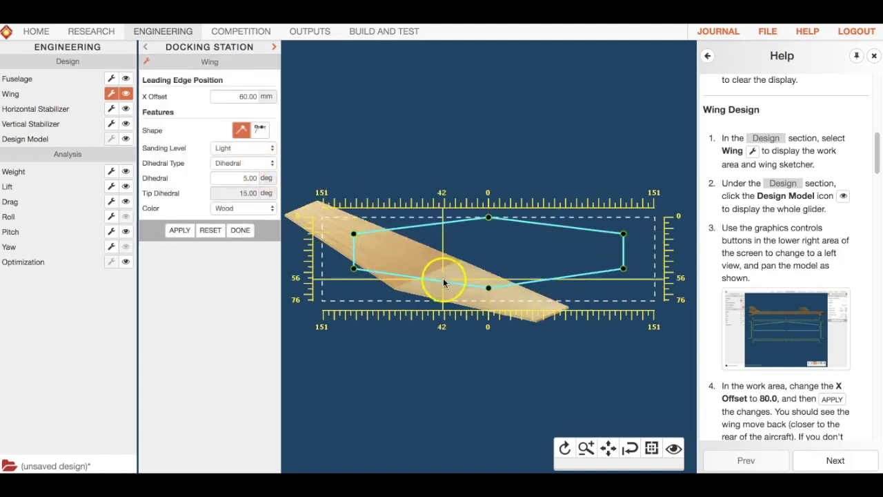
Switch the wing to the curved shape, pull the trailing edge's centre rearward and move the leading edge's tip control points inward
click(260, 131)
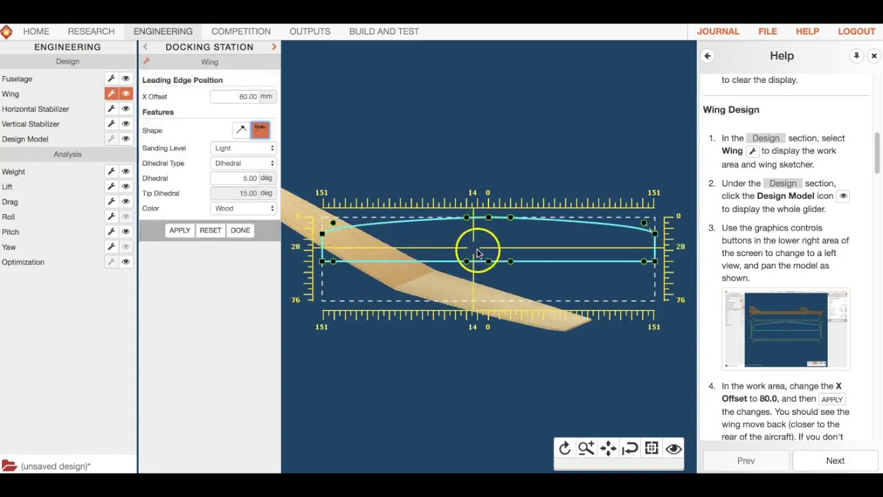
drag(489, 260, 476, 284)
drag(331, 216, 398, 261)
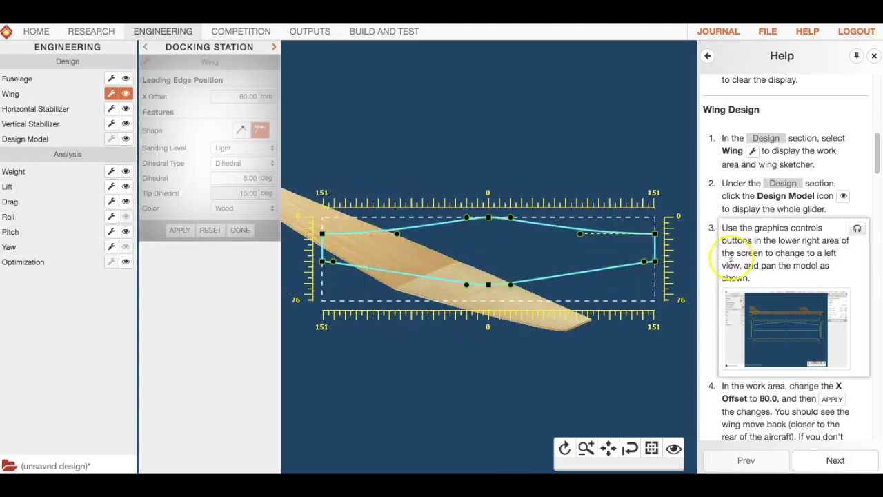
Read through the Design Tutorial's wing design and Design Specifications report instructions, and return to the tutorial list
click(845, 118)
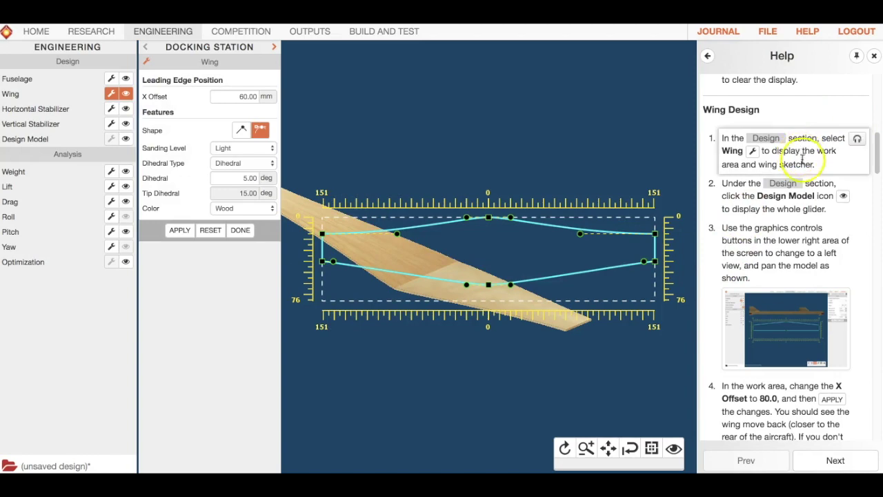
scroll(808, 256, down, 4)
scroll(810, 258, up, 6)
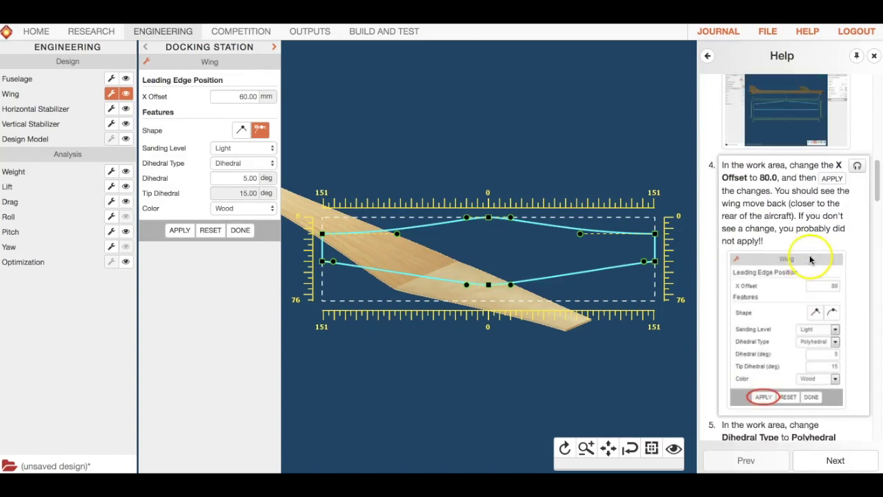
scroll(811, 257, down, 4)
scroll(814, 256, down, 2)
click(816, 260)
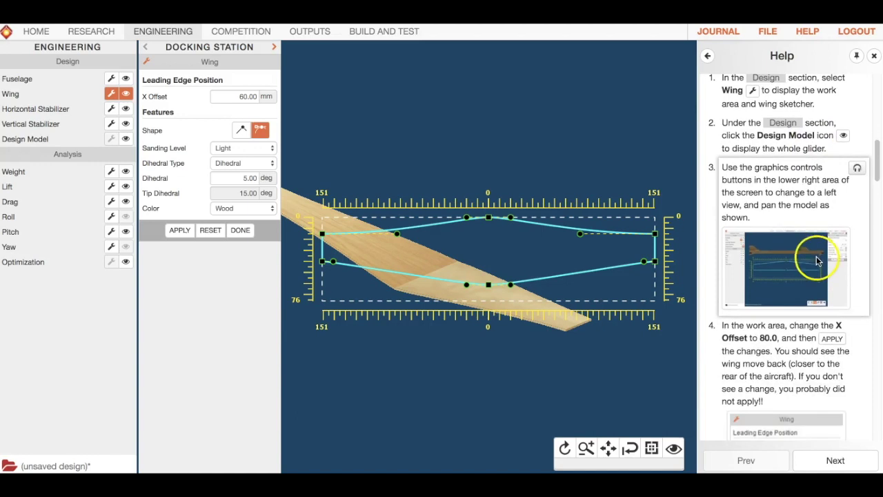
scroll(814, 259, down, 2)
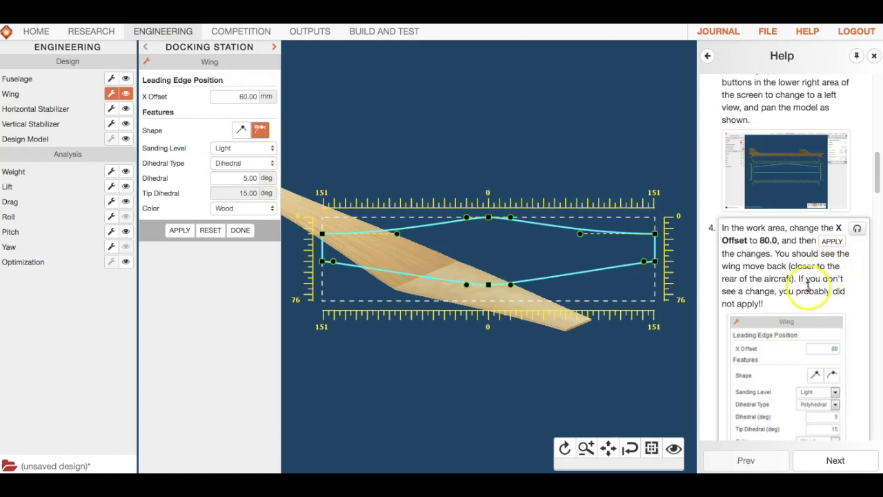
scroll(821, 282, up, 10)
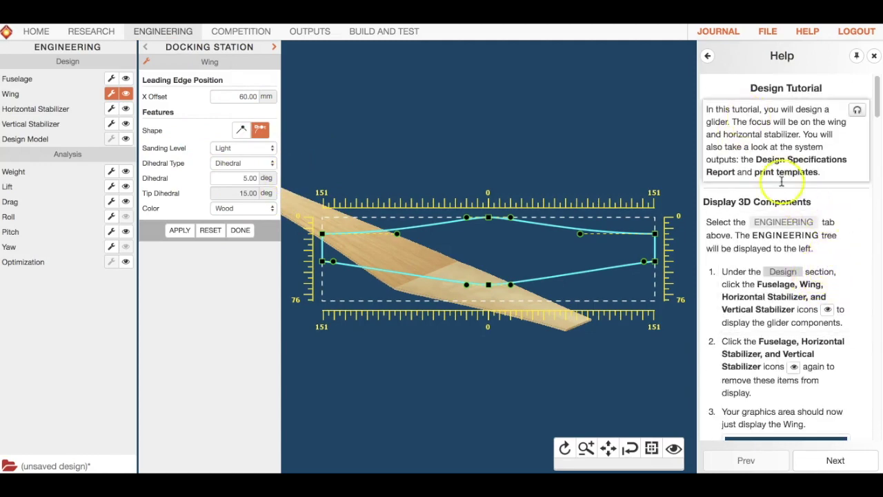
scroll(782, 181, down, 15)
scroll(812, 243, up, 1)
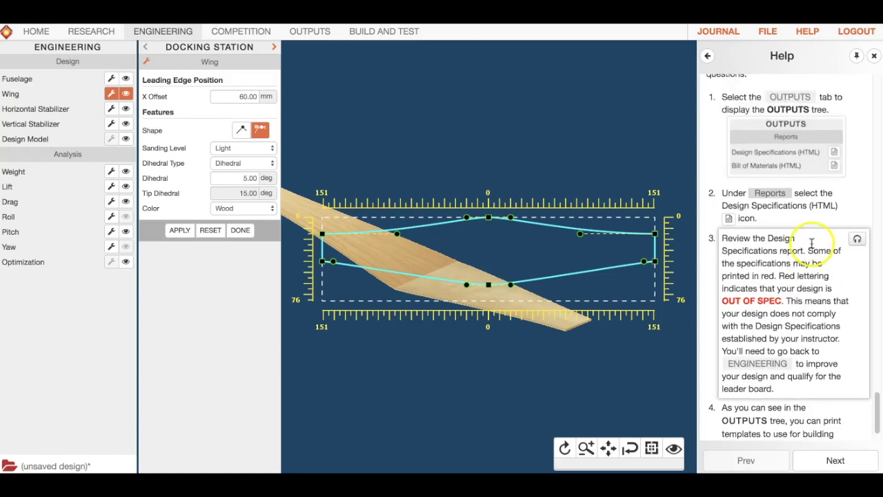
scroll(811, 243, up, 14)
click(709, 56)
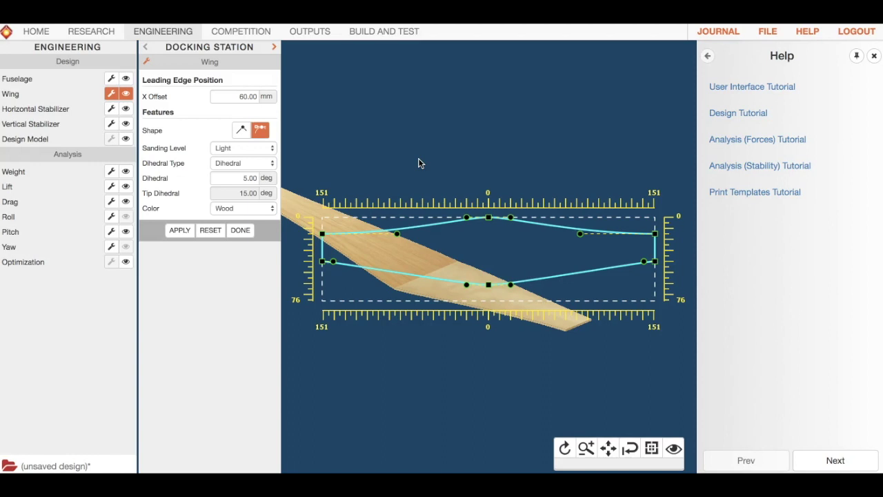
Close Help and finish editing the wing
click(874, 57)
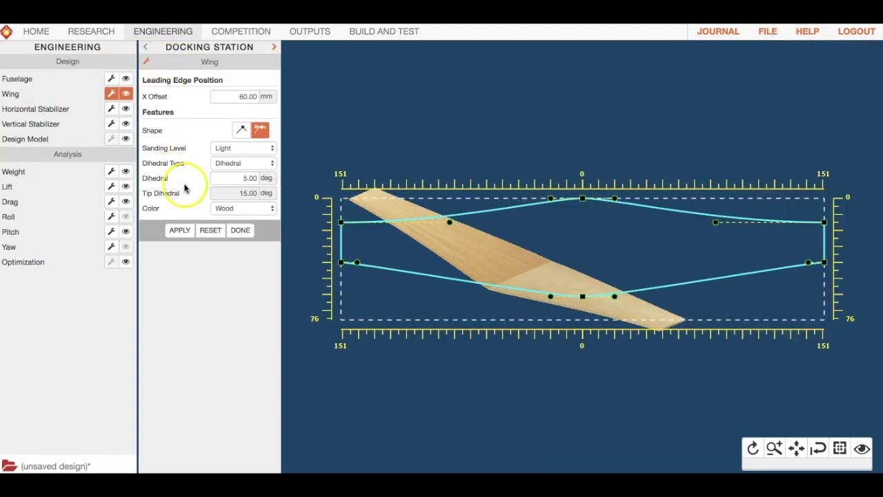
click(239, 230)
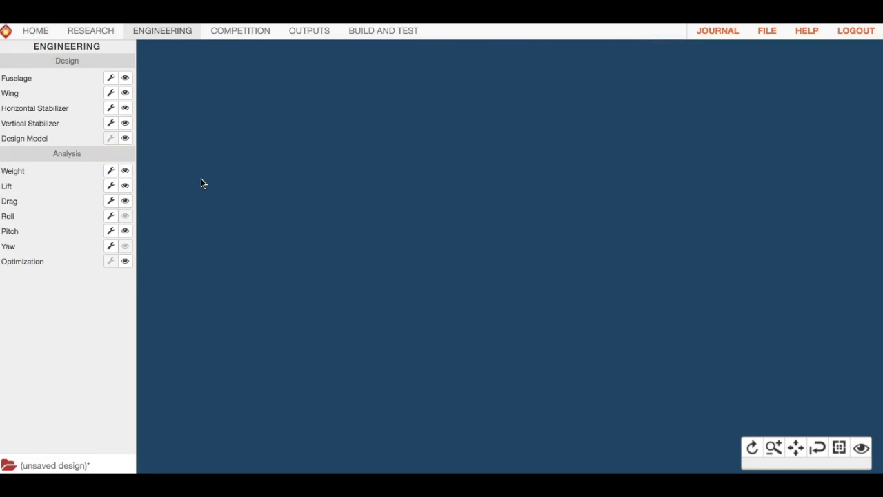
Reopen Help to look over the list of available tutorials, and close it
click(807, 34)
click(807, 32)
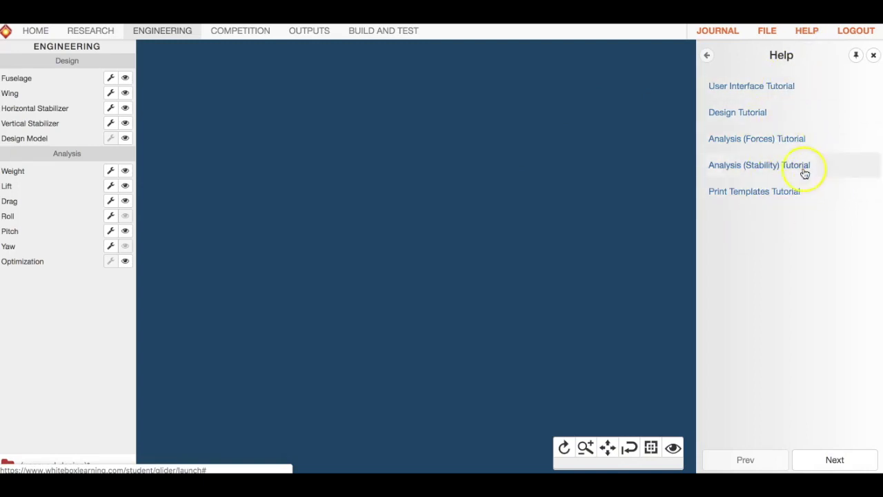
click(874, 55)
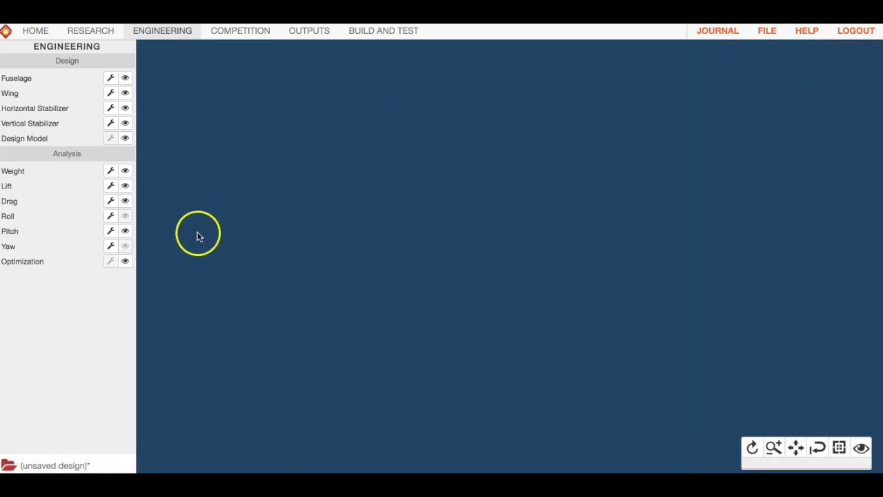